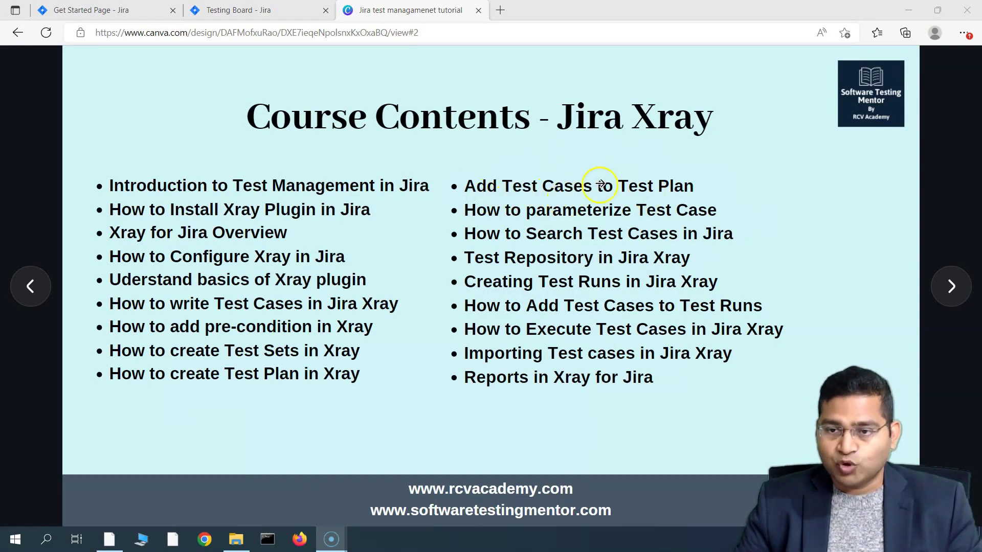
- Switch from the course slides to the testing board of the Sprint 1 test plan in Jira
click(280, 11)
drag(198, 196, 49, 197)
click(237, 198)
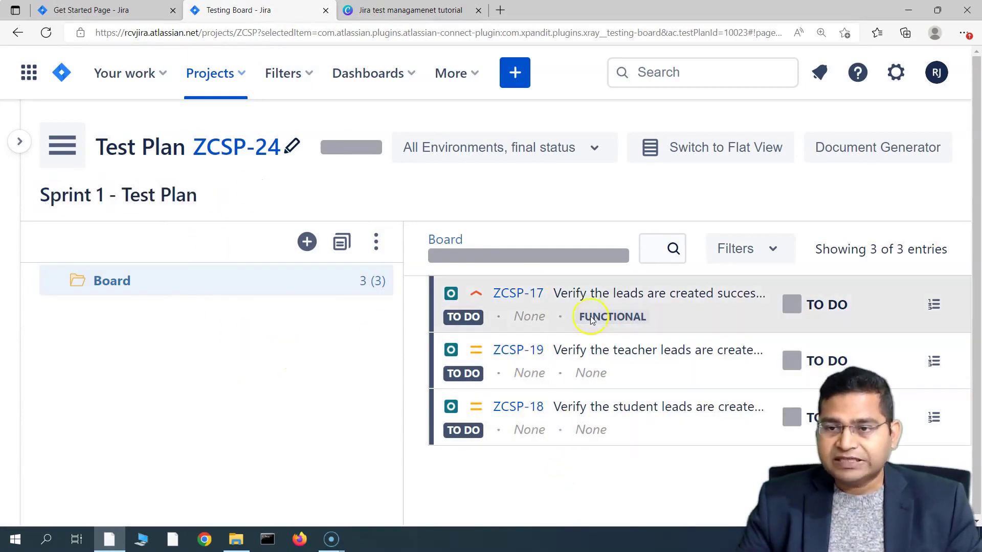
- Look over the Xray Get Started page and reopen it through Jira's apps
click(90, 12)
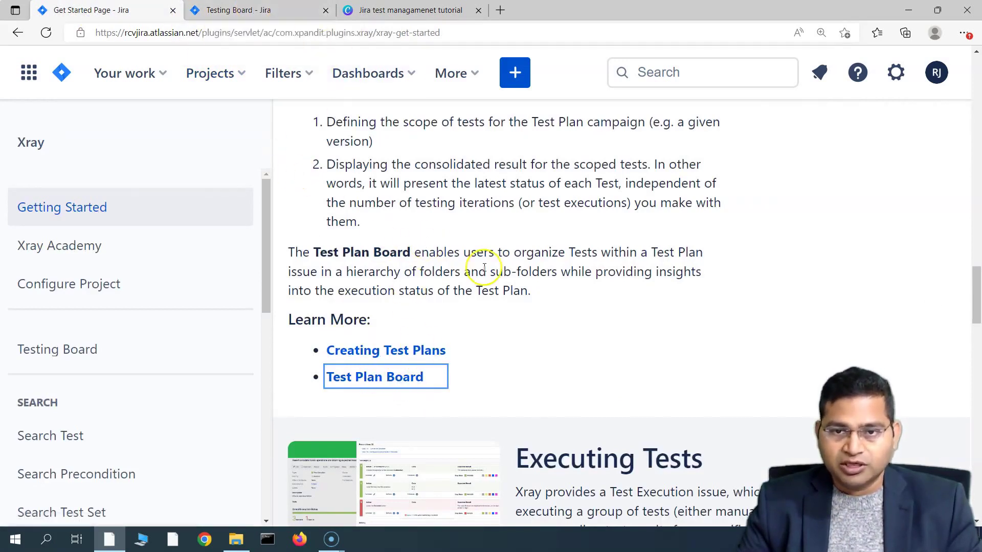
scroll(478, 266, down, 3)
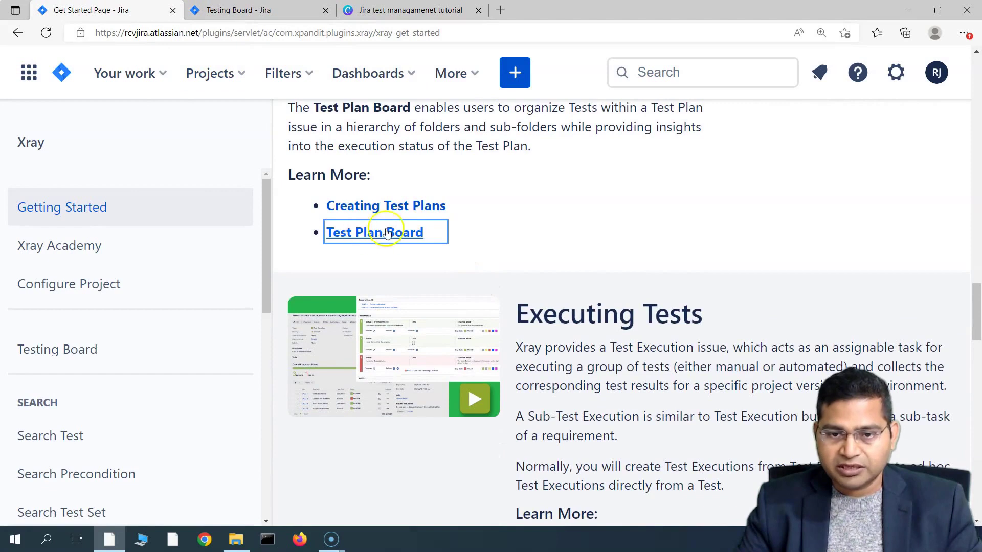
scroll(658, 241, up, 5)
drag(975, 234, 976, 57)
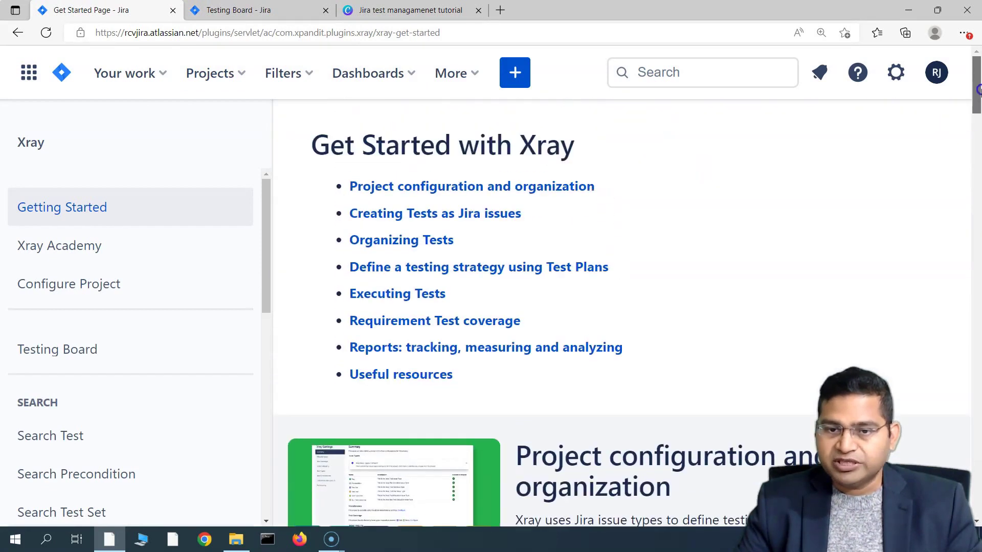
click(475, 72)
click(497, 154)
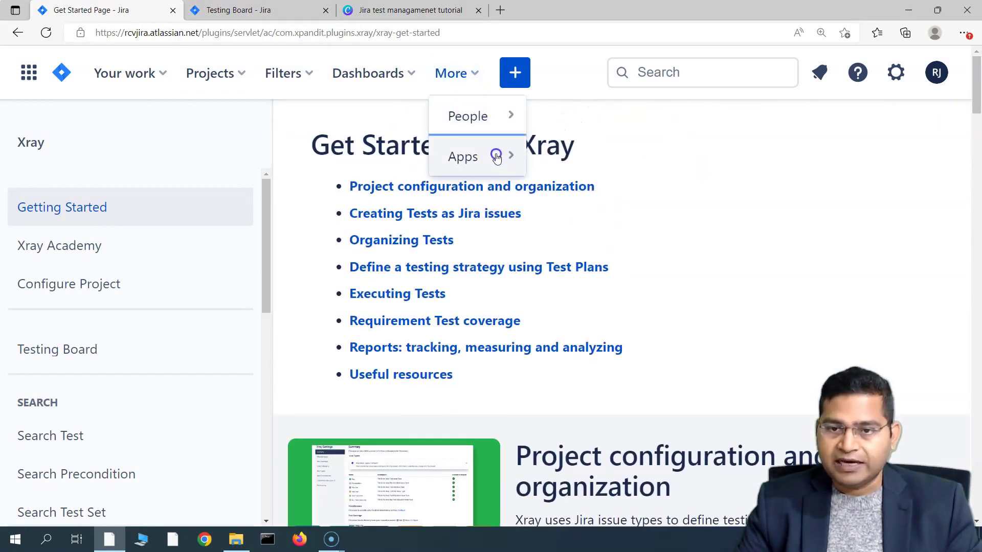
click(588, 212)
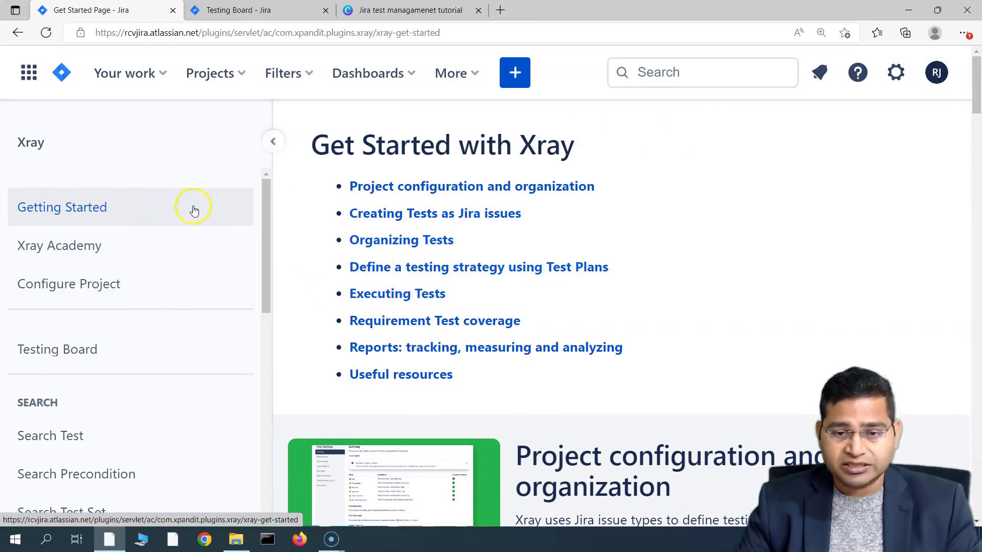
- Browse the Get Started sections on executing tests and test plans, and open the Test Plan Board documentation
click(397, 293)
scroll(543, 285, down, 3)
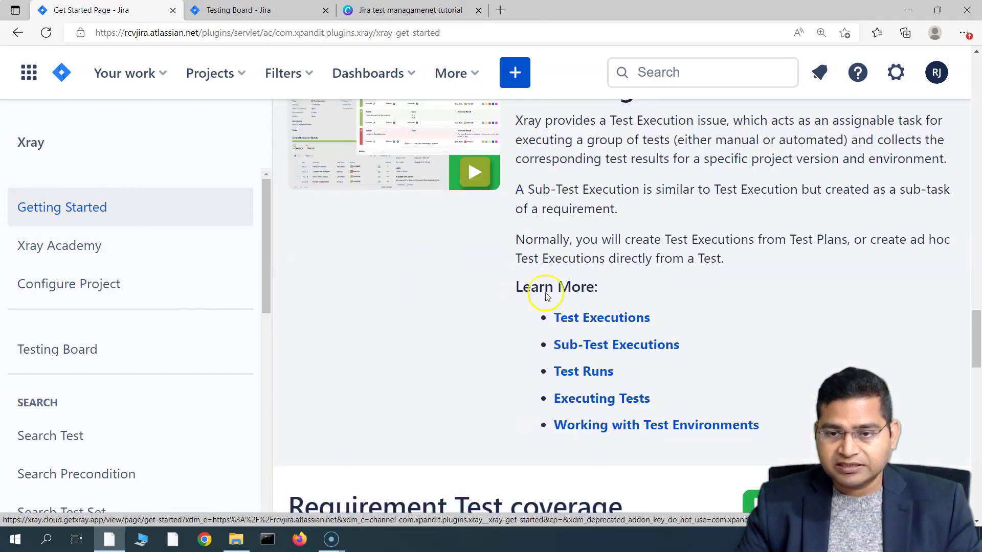
scroll(465, 333, up, 8)
scroll(465, 339, down, 4)
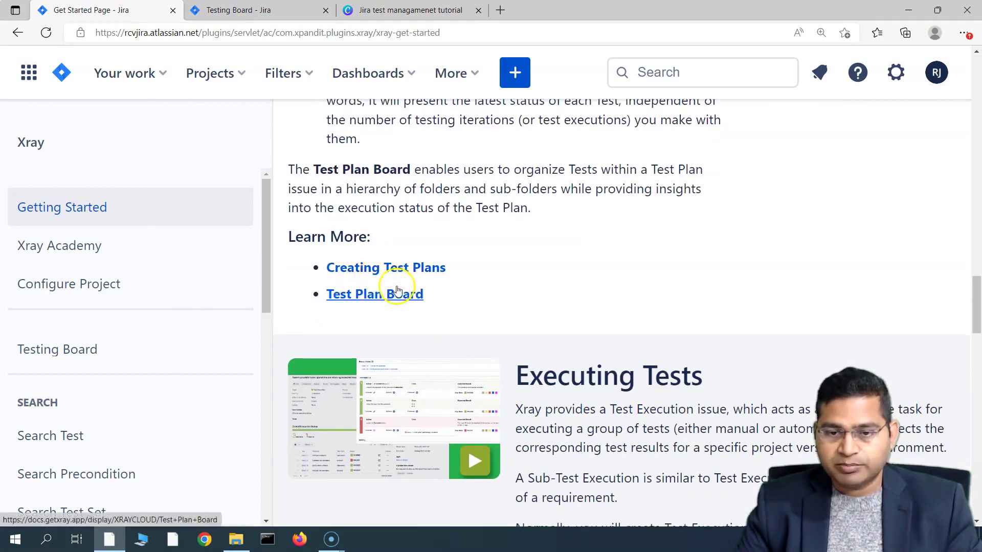
click(358, 293)
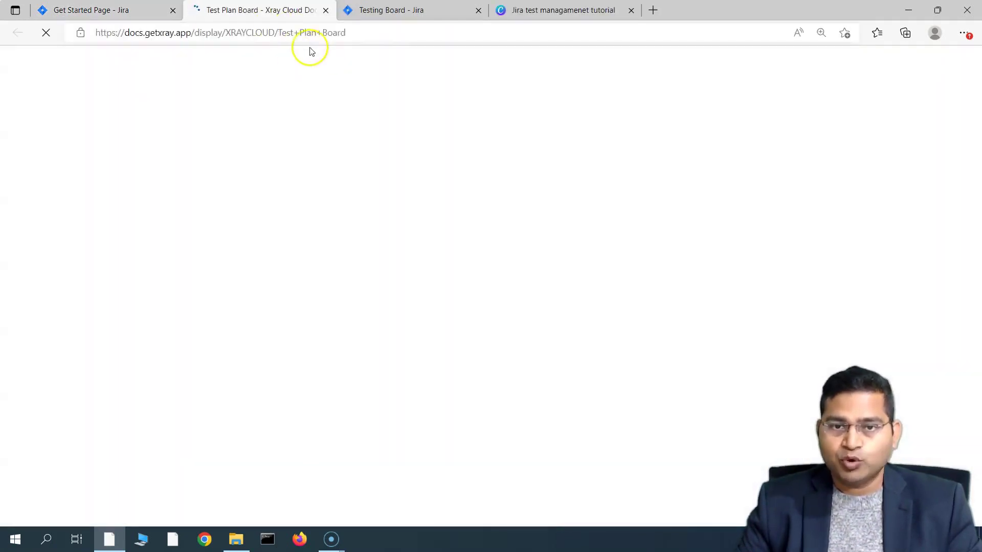
- Examine the Test Plan Board documentation's topic list and annotated UI overview, and return to the Jira testing board
scroll(433, 402, down, 10)
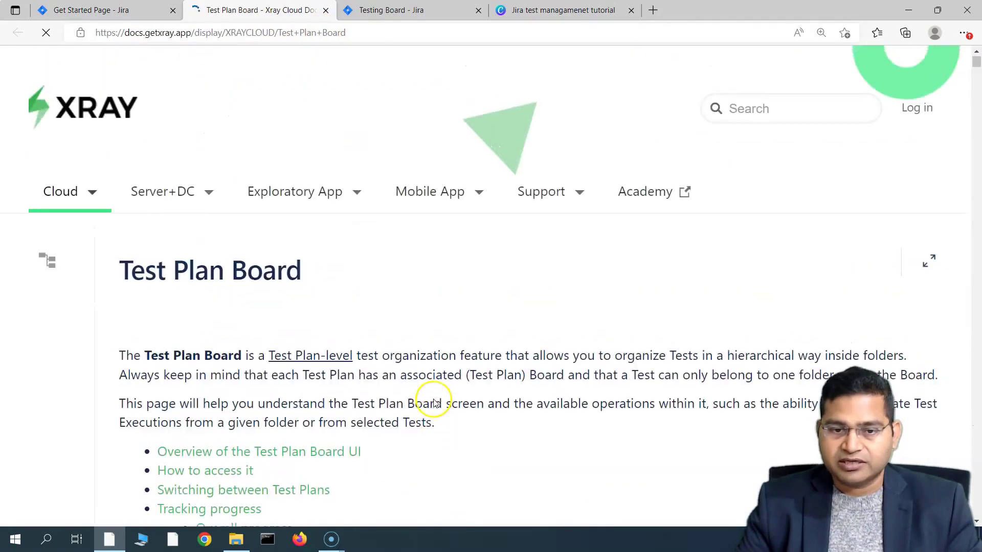
scroll(296, 344, down, 15)
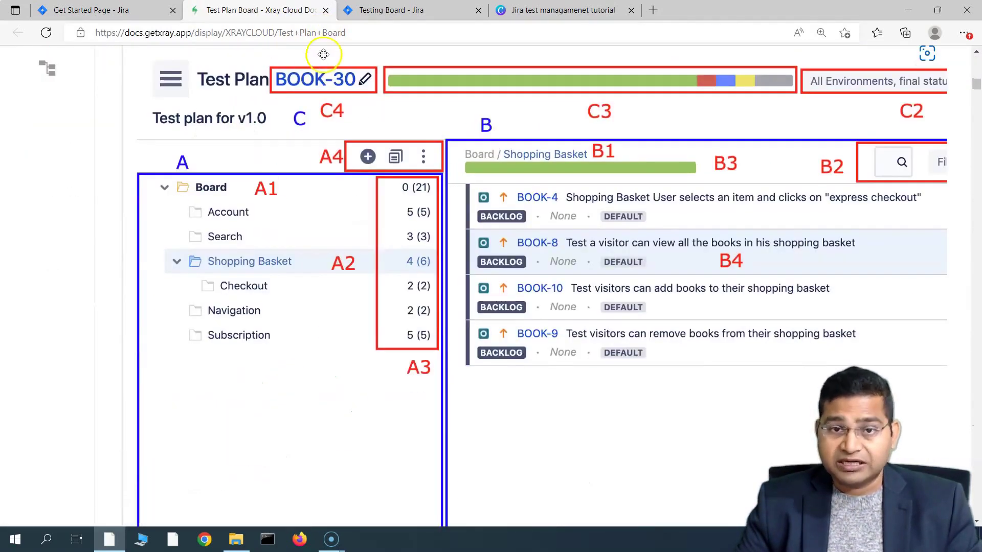
scroll(339, 211, up, 5)
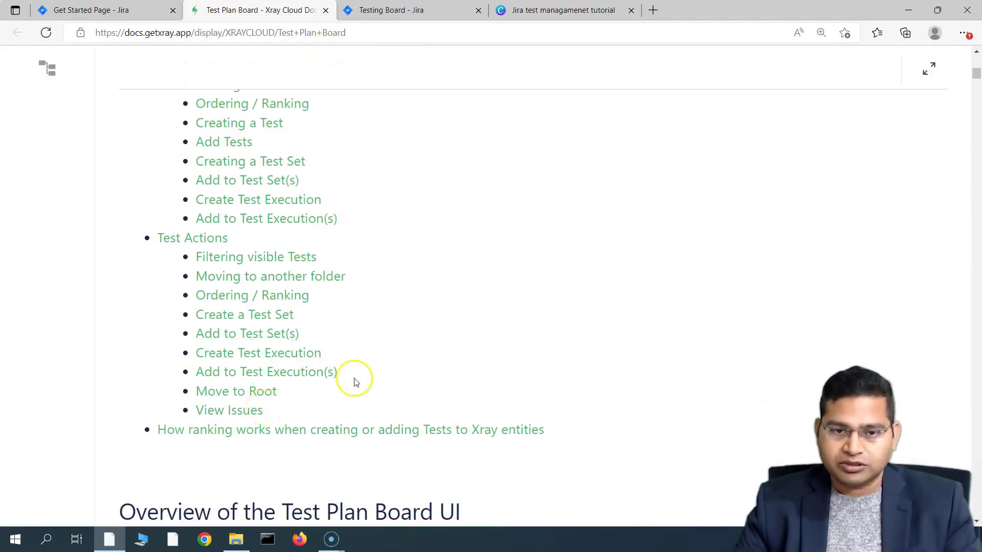
scroll(363, 376, up, 10)
scroll(347, 295, up, 2)
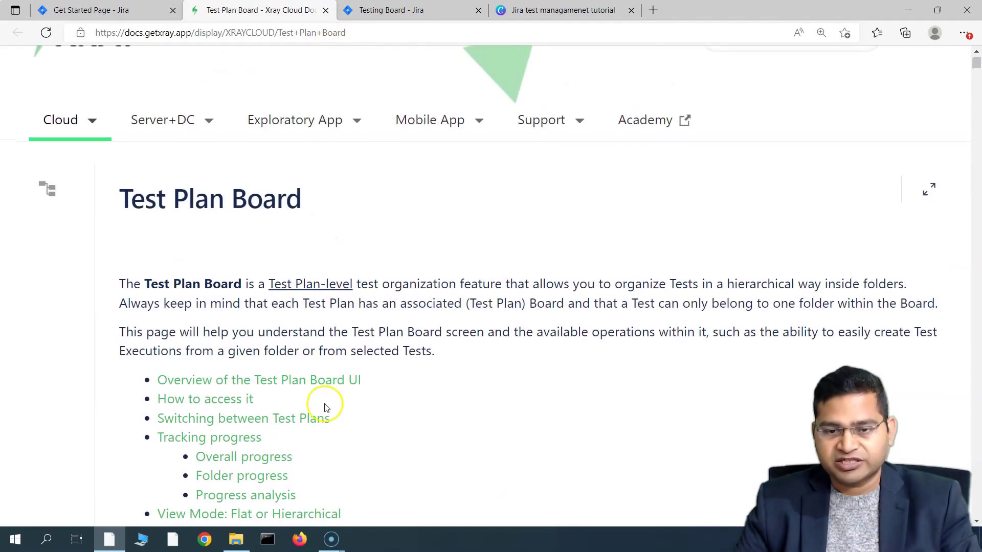
click(326, 12)
click(255, 10)
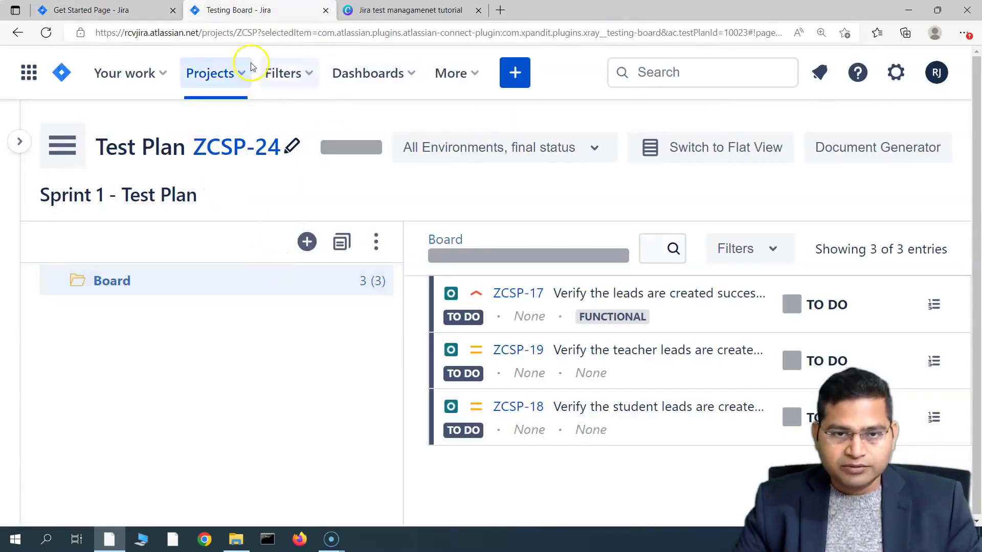
- Return to the Sprint 1 test plan issue ZCSP-24 and show its tests on the board
click(17, 33)
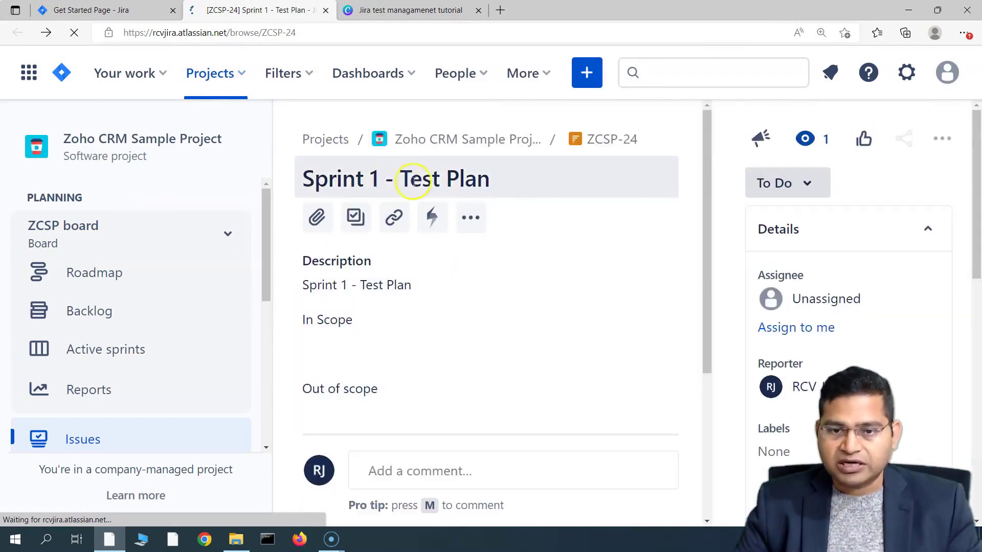
scroll(571, 341, down, 4)
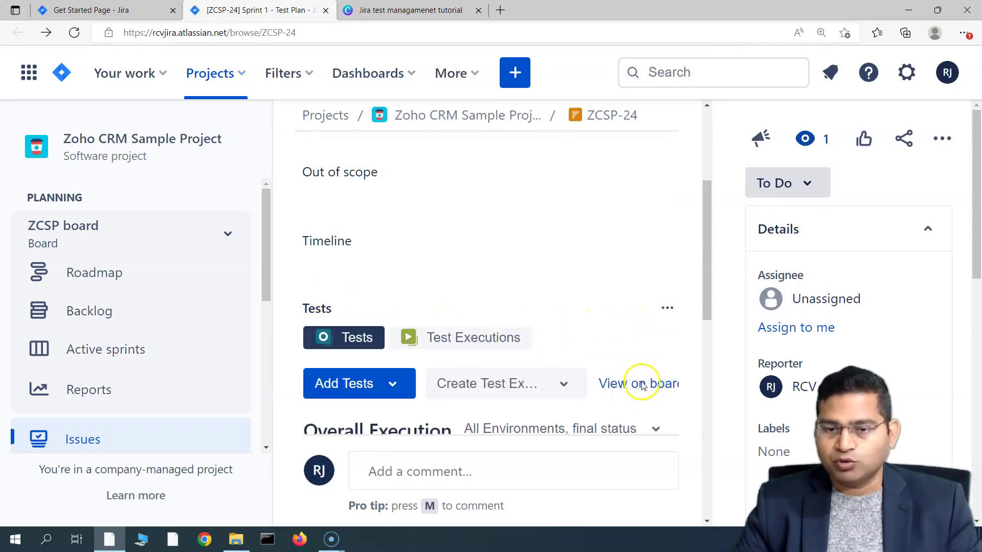
click(273, 140)
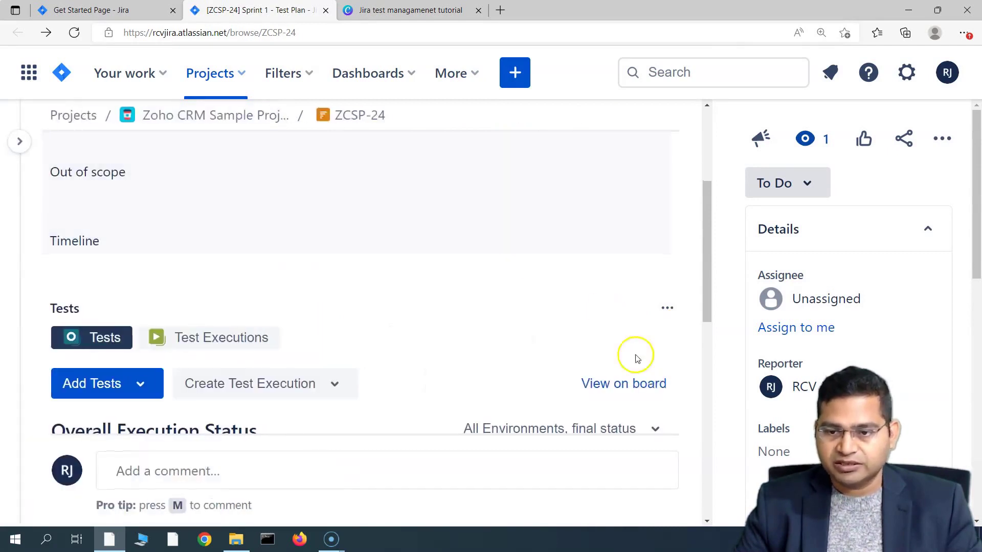
scroll(563, 358, down, 3)
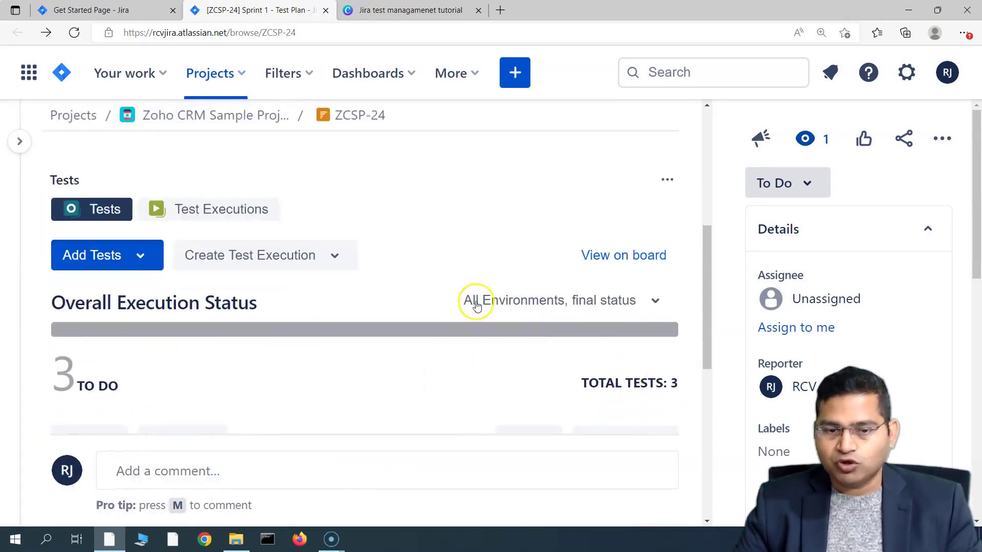
click(637, 259)
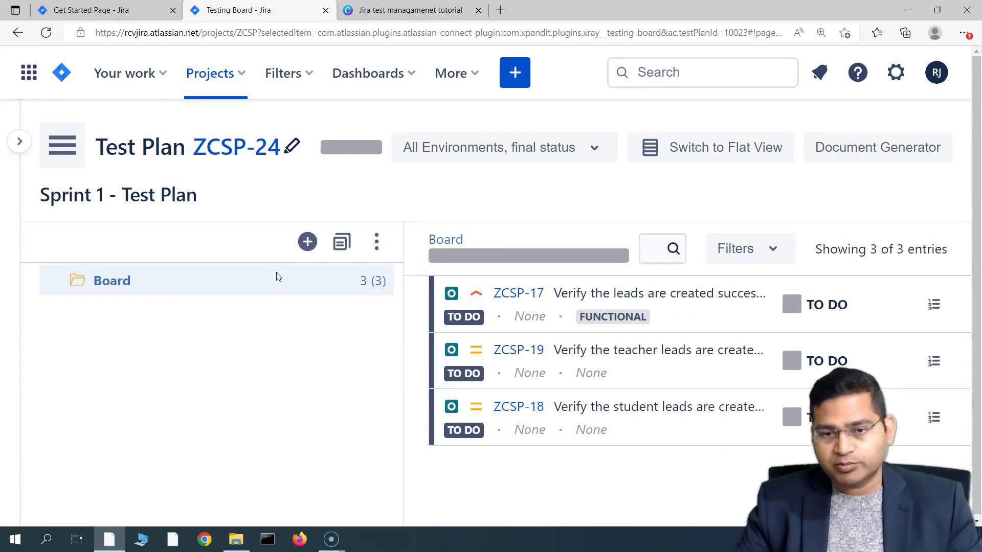
- Examine the actions available for the test plan board's root folder
click(316, 274)
click(284, 345)
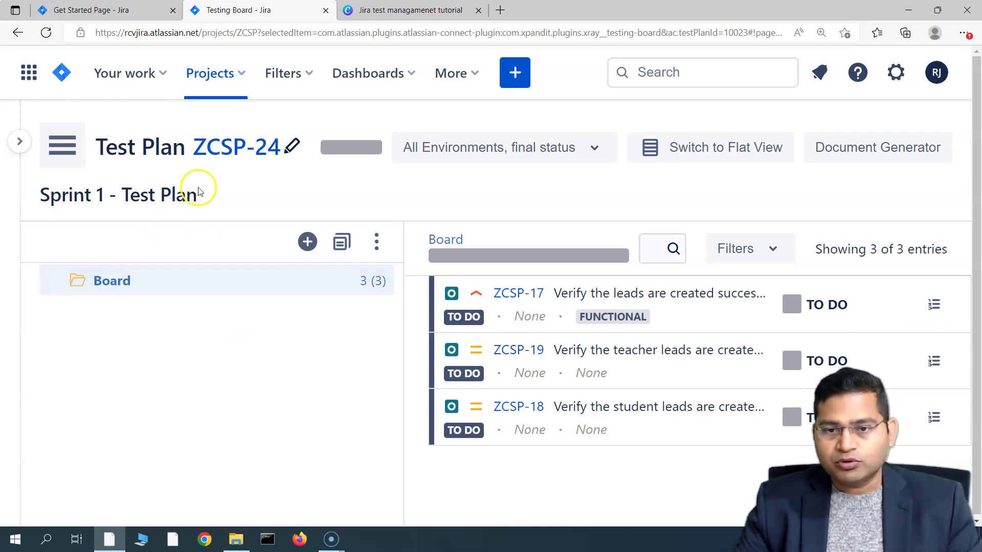
click(377, 243)
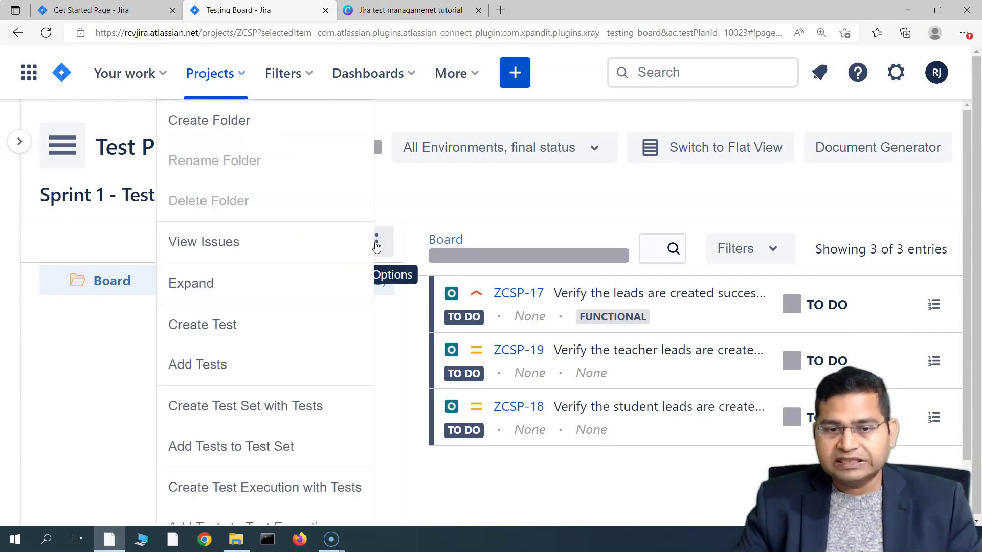
click(421, 192)
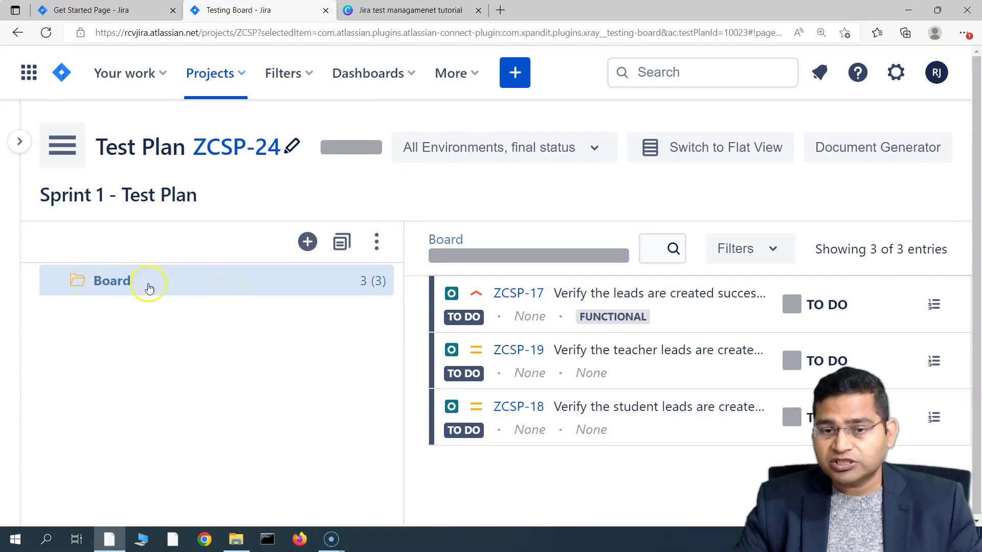
- Create a folder named "Sprint 1 - Test Plan" under Board
click(384, 248)
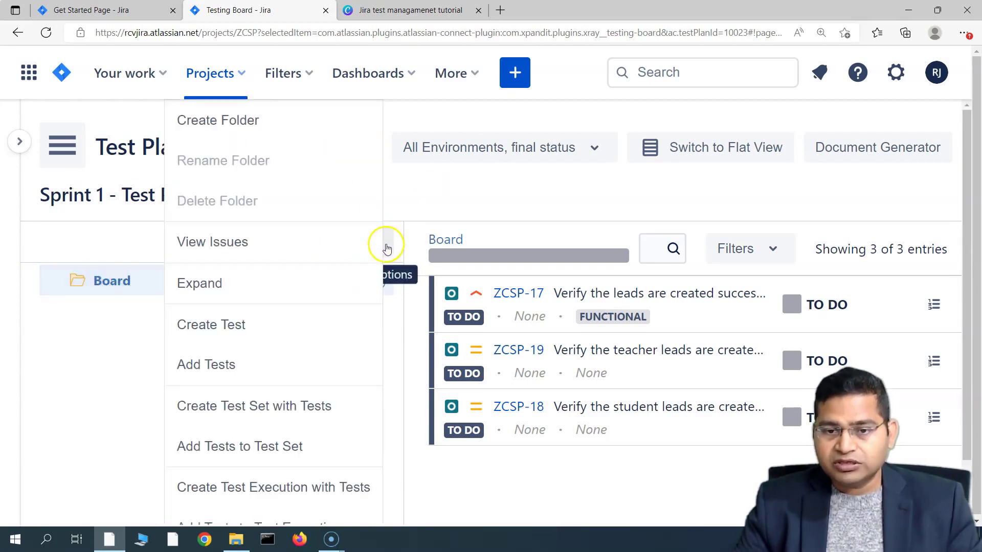
click(245, 123)
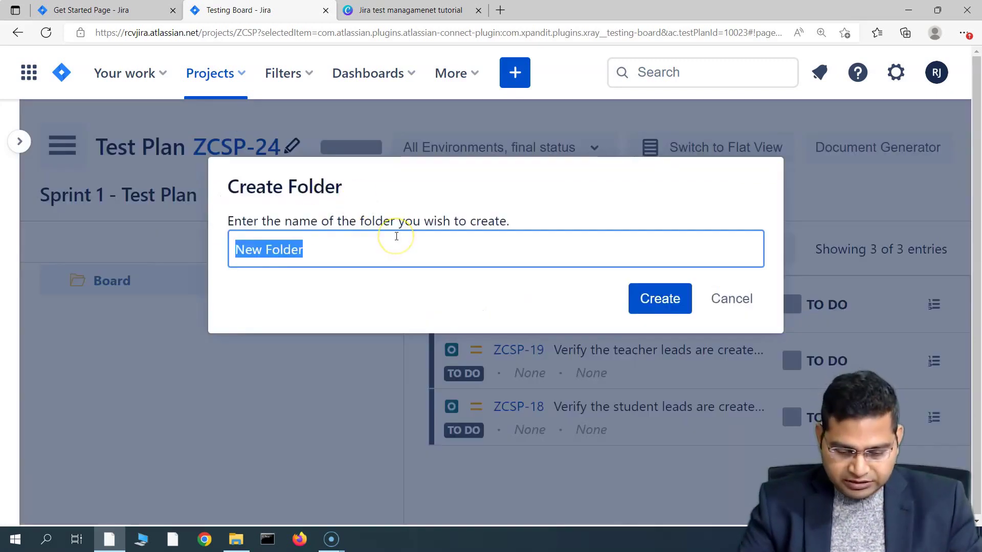
text(Sprint 1 )
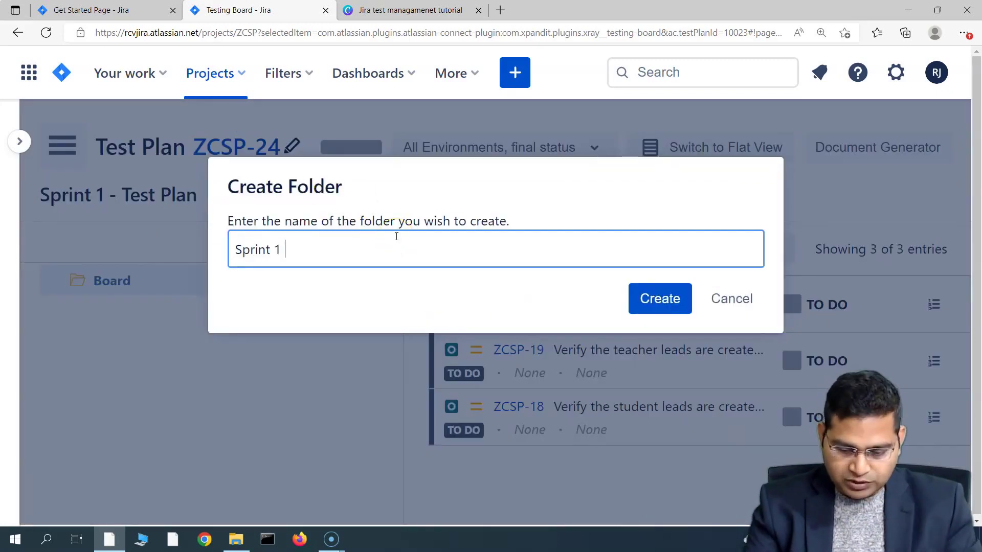
text(- Test Plan)
click(653, 299)
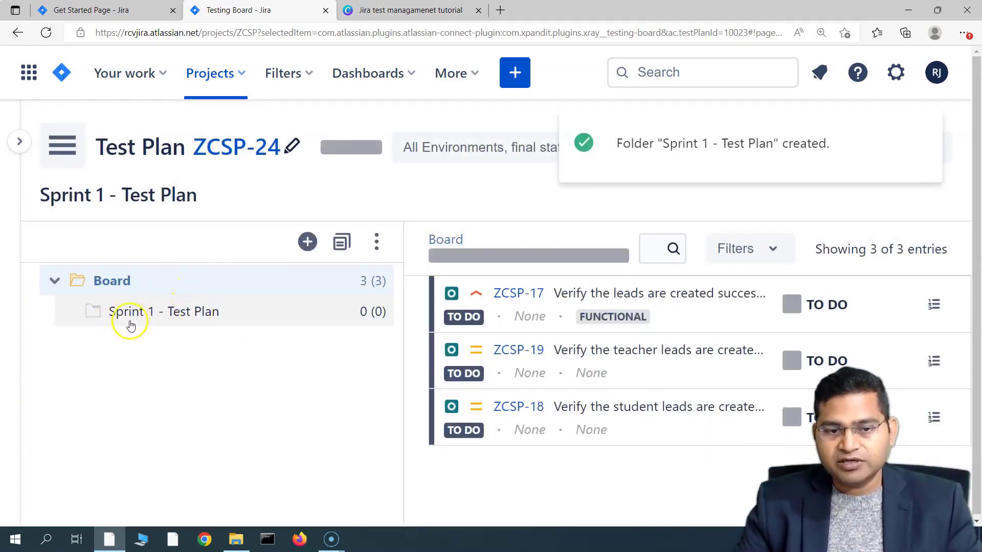
- Compare the contents of the "Sprint 1 - Test Plan" folder with those of the root Board folder
click(156, 308)
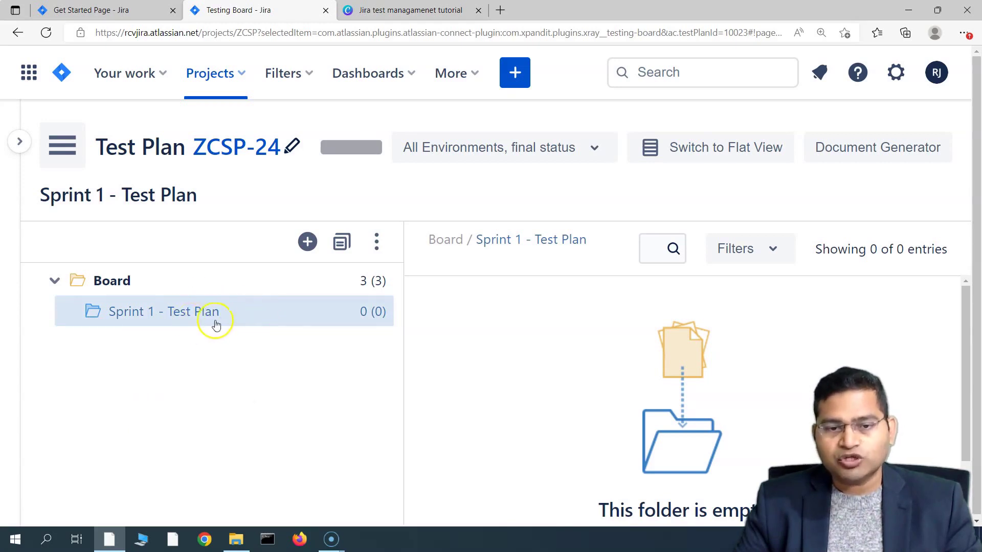
click(236, 287)
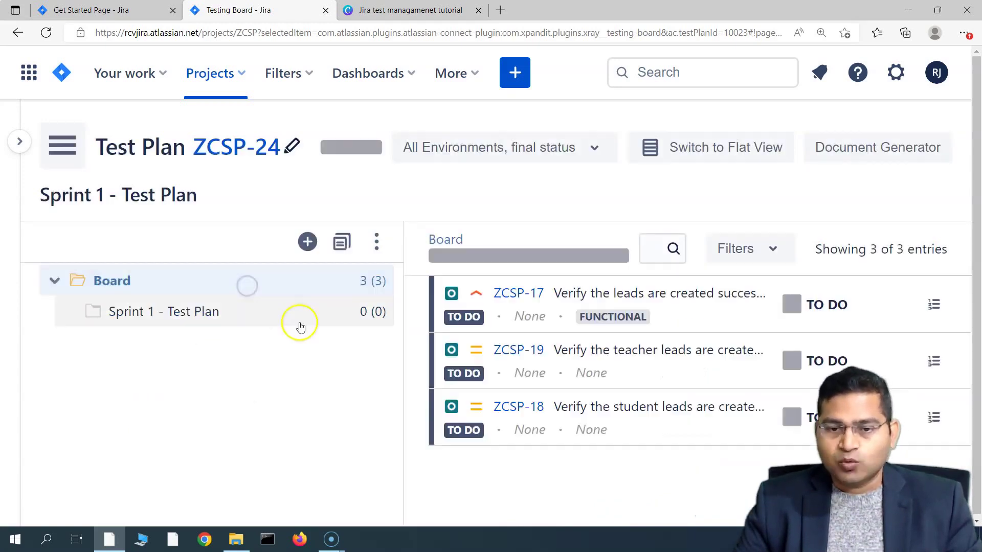
click(258, 313)
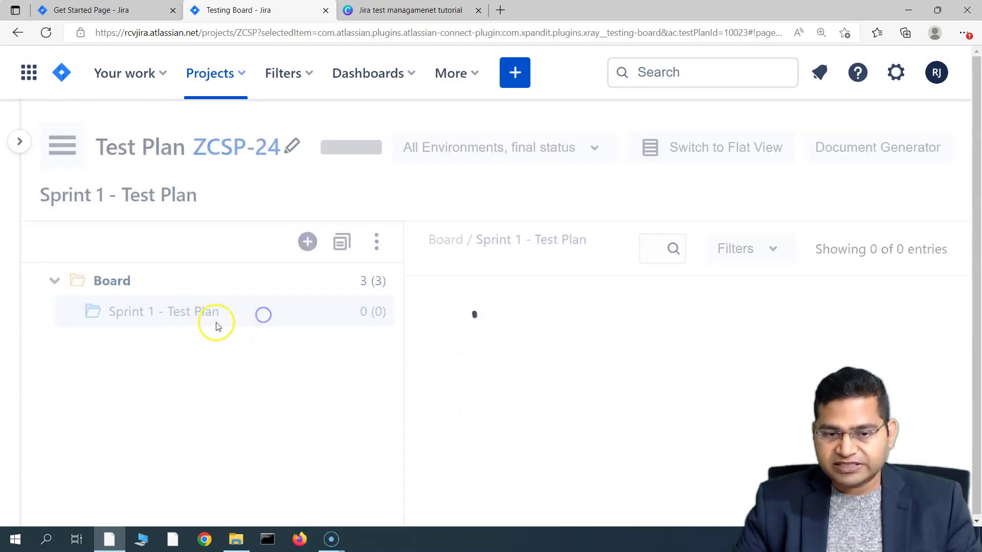
- Move tests ZCSP-17, ZCSP-19 and ZCSP-18 from Board into the "Sprint 1 - Test Plan" folder
click(248, 292)
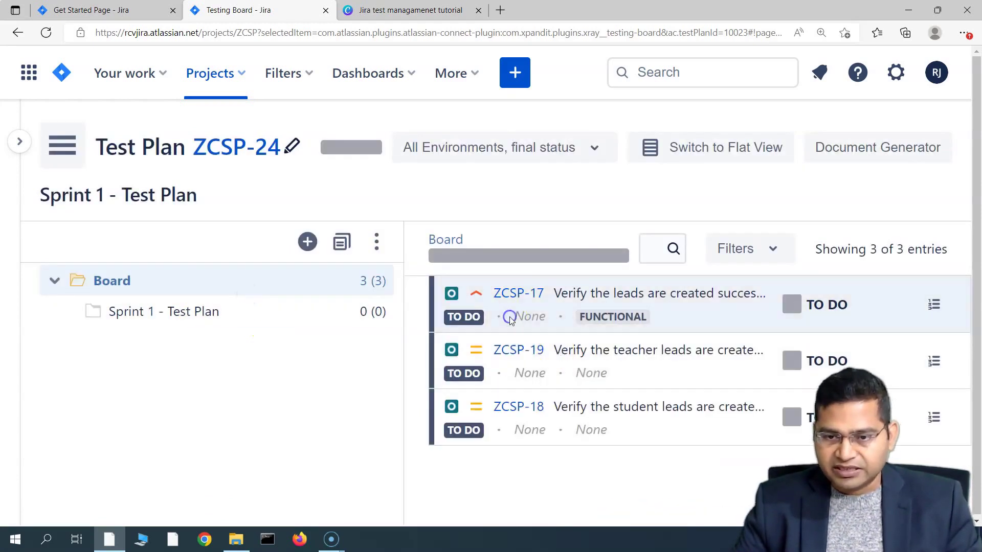
shift+click(493, 423)
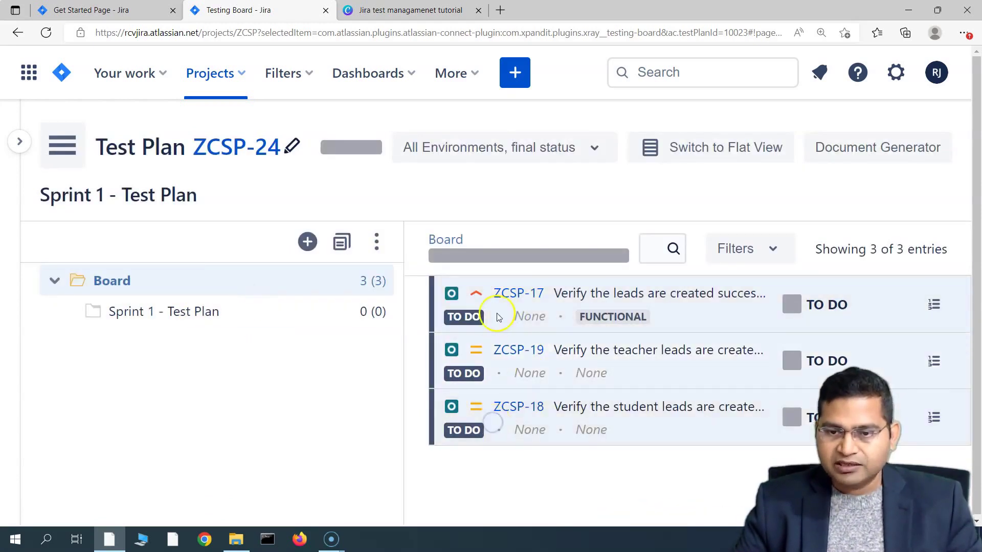
drag(497, 299, 348, 321)
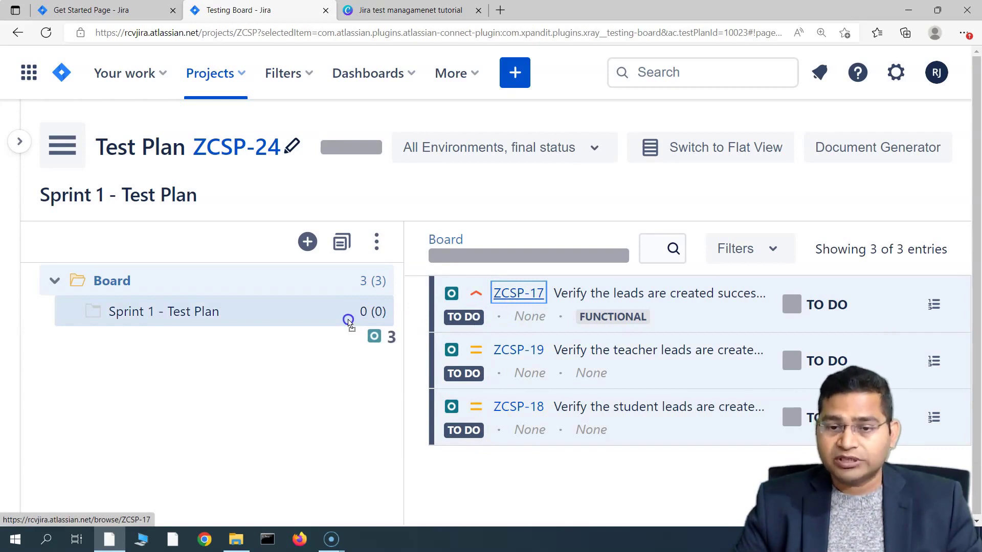
drag(349, 320, 348, 321)
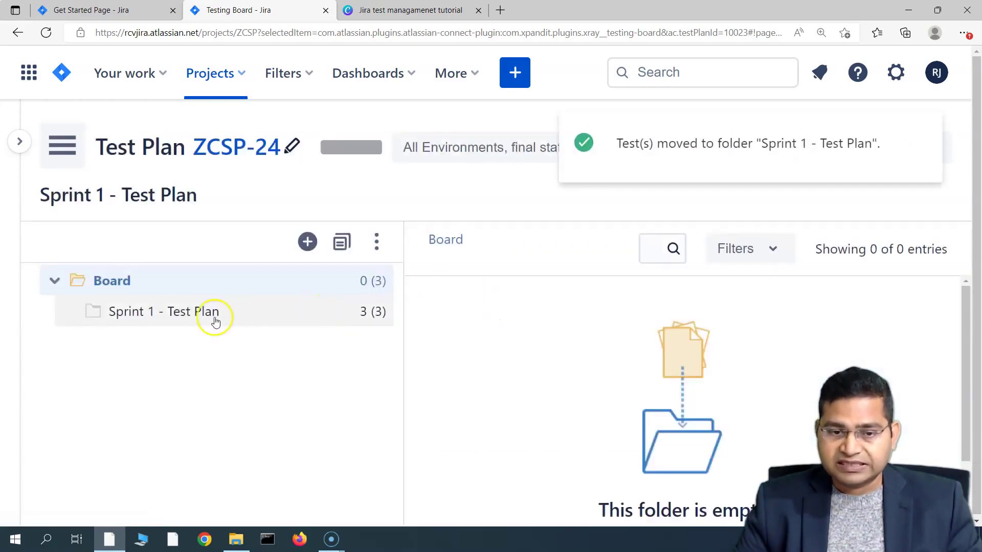
- Create a folder named "Sprint 2 - Test Plan" inside the "Sprint 1 - Test Plan" folder
click(215, 319)
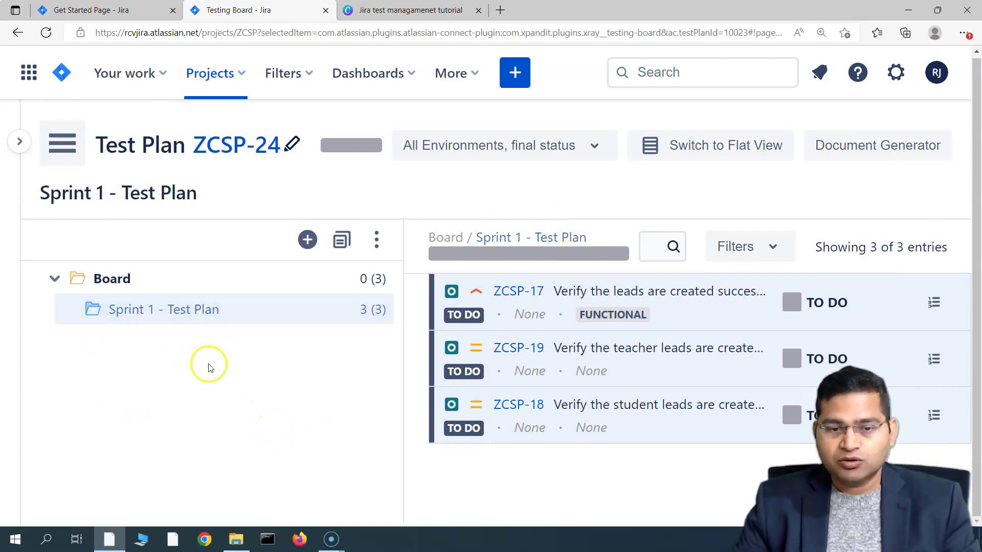
click(382, 243)
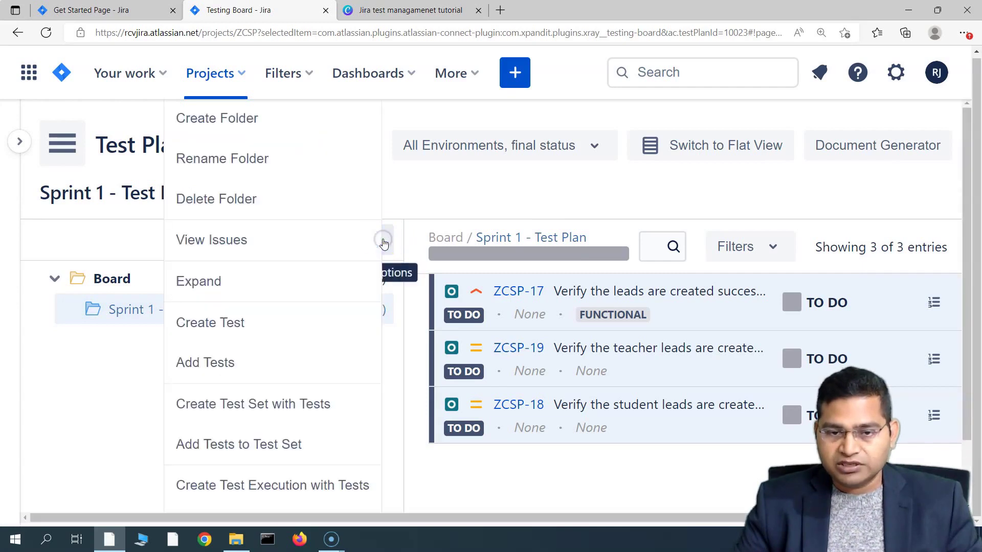
click(278, 121)
text(Sp)
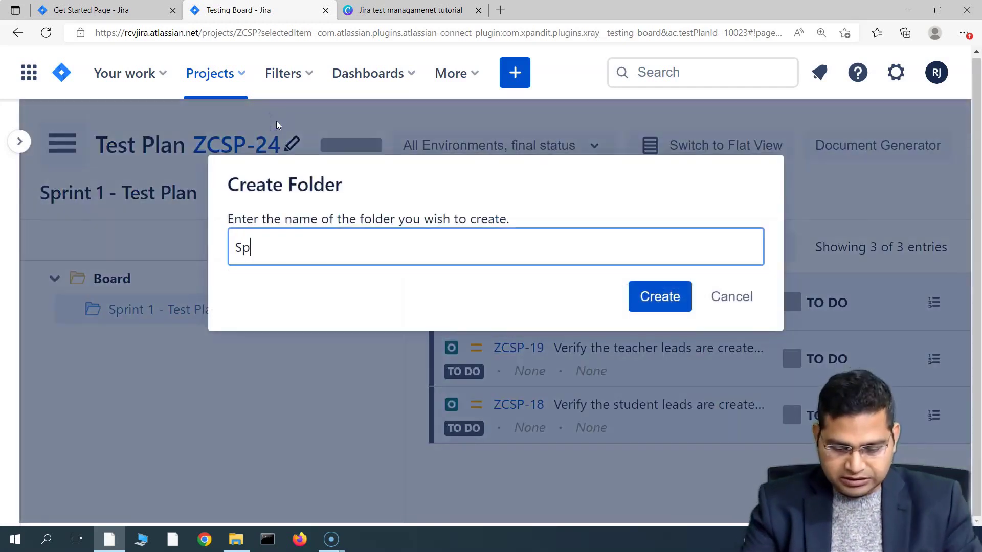
text(rint 2 - )
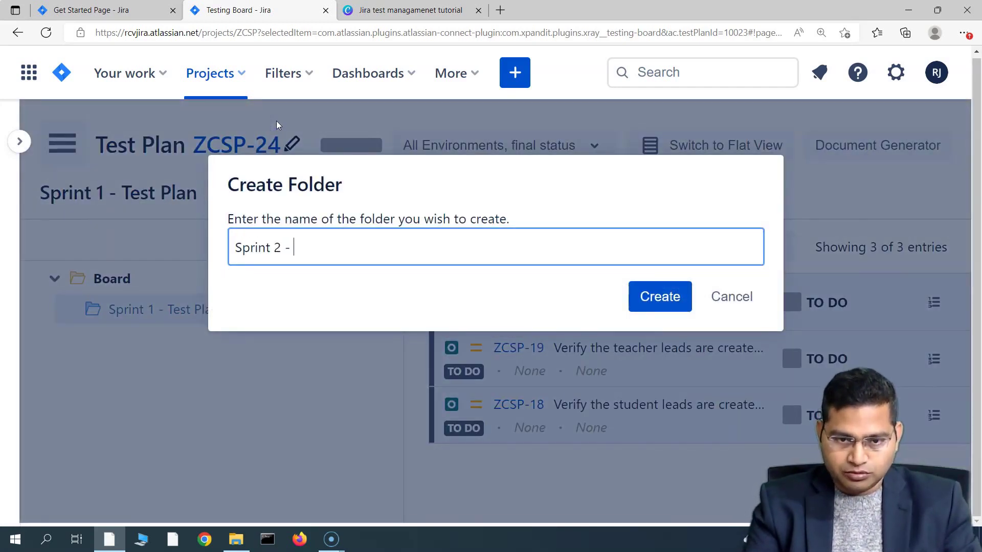
text(Test Plan)
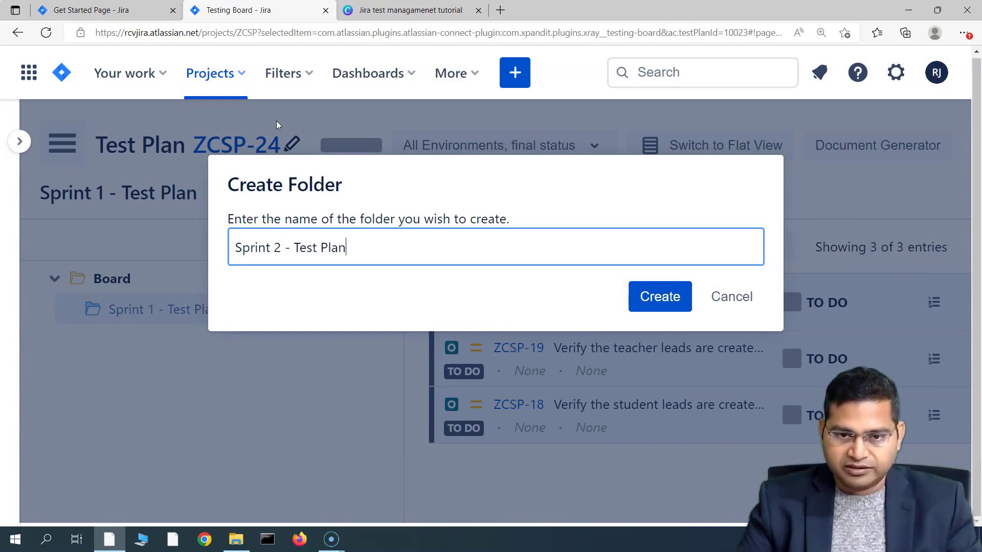
click(665, 299)
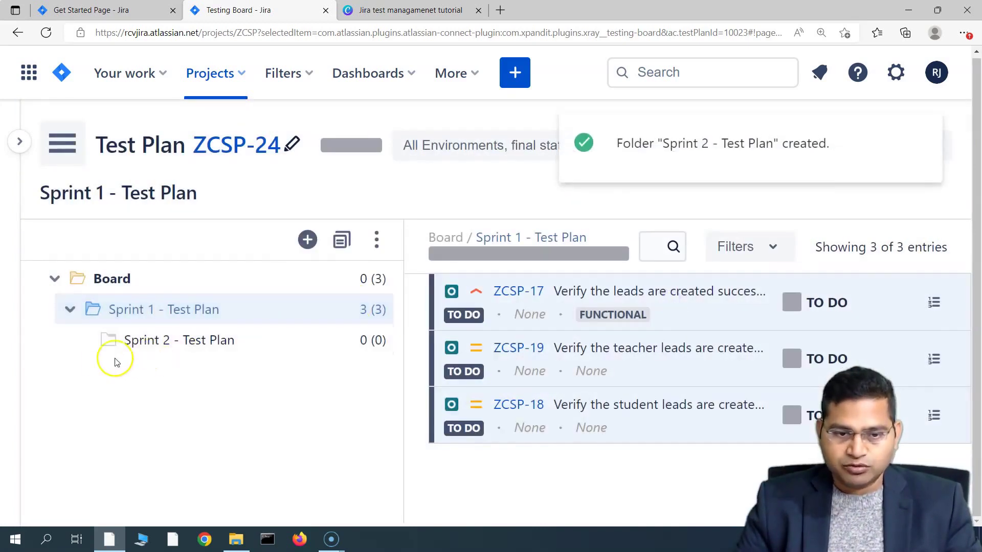
- Move the "Sprint 2 - Test Plan" folder out of "Sprint 1 - Test Plan" so it sits directly under Board
click(217, 344)
drag(217, 342, 110, 280)
click(156, 309)
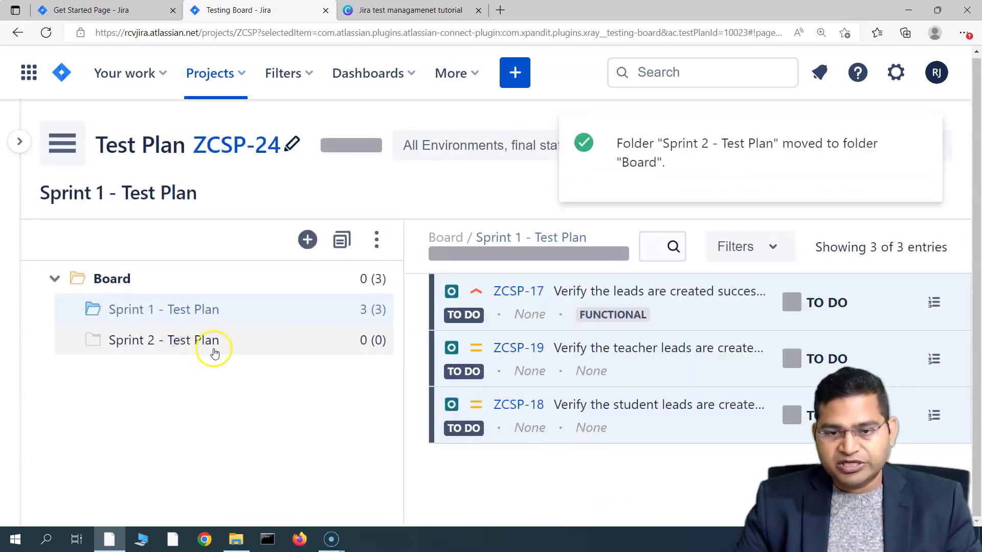
- Compare the contents of the "Sprint 2 - Test Plan" folder with those of "Sprint 1 - Test Plan"
click(213, 349)
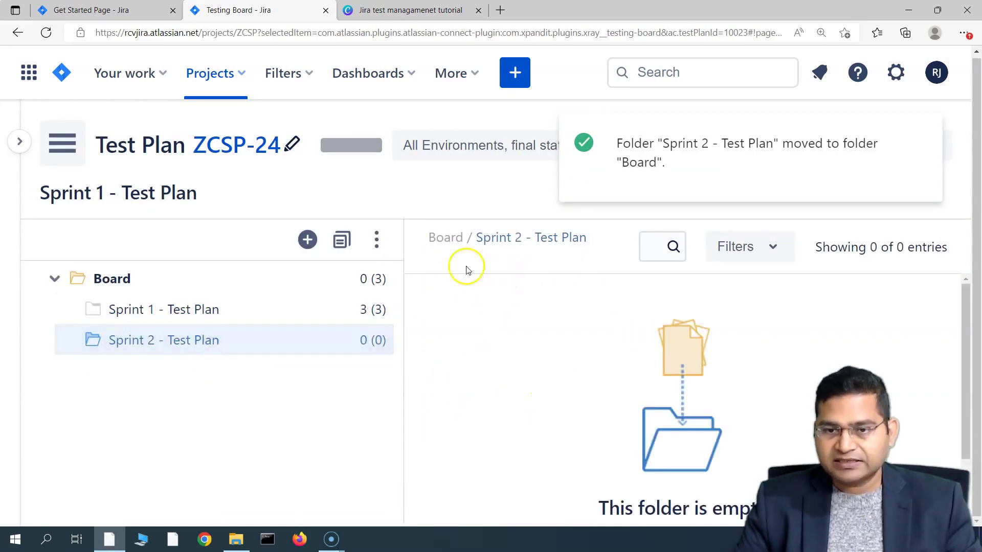
click(171, 312)
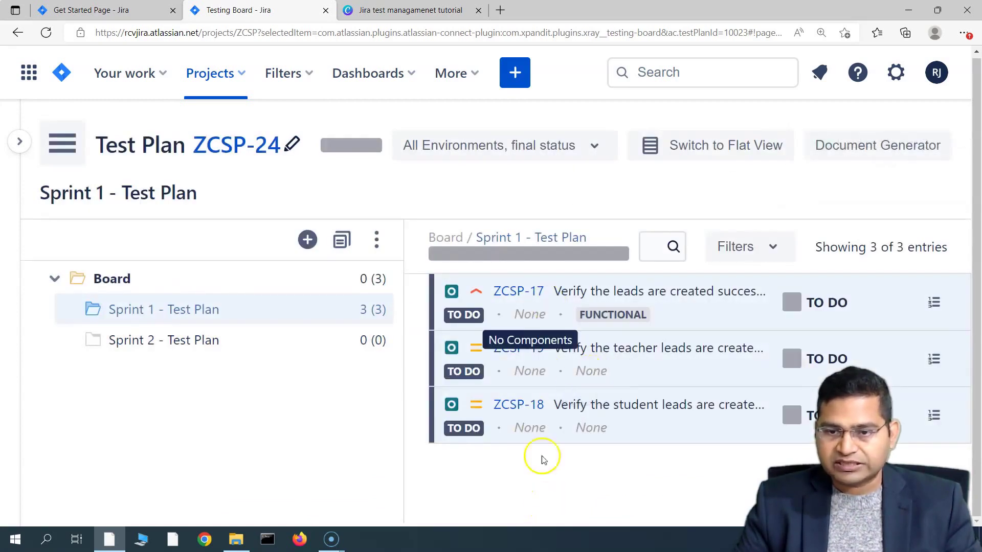
mouse_move(468, 259)
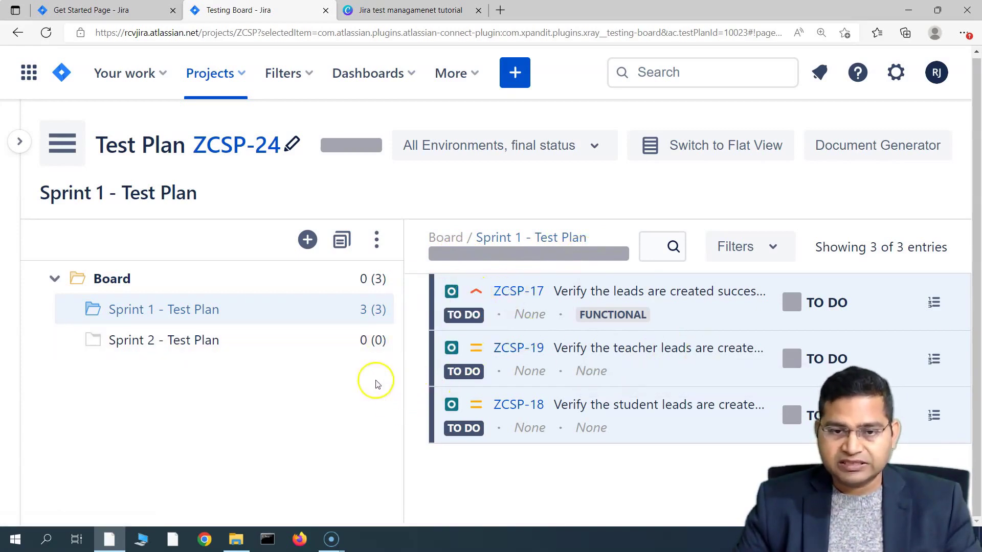
- Open the test plan issue ZCSP-24 and, from its test executions, open test execution ZCSP-25
key(alt+Left)
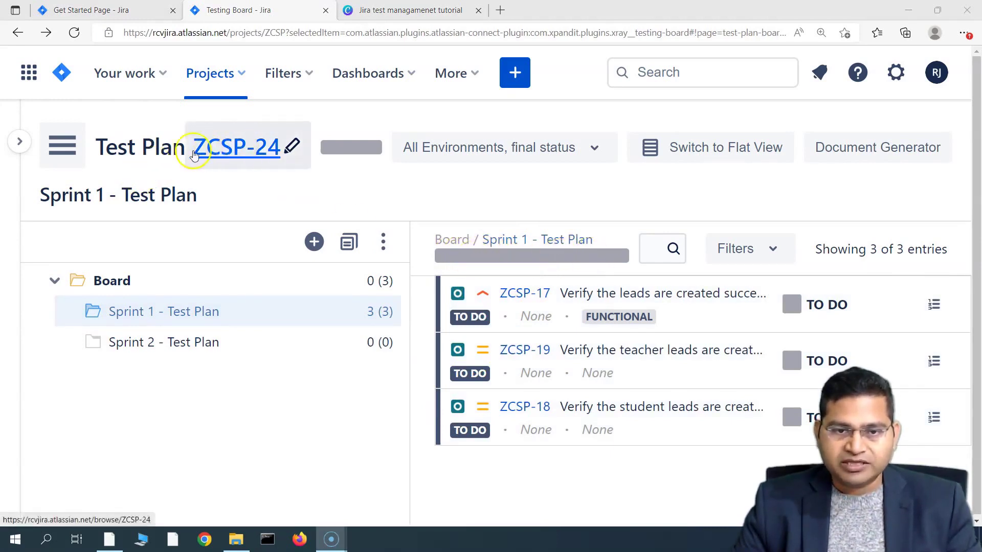
click(236, 153)
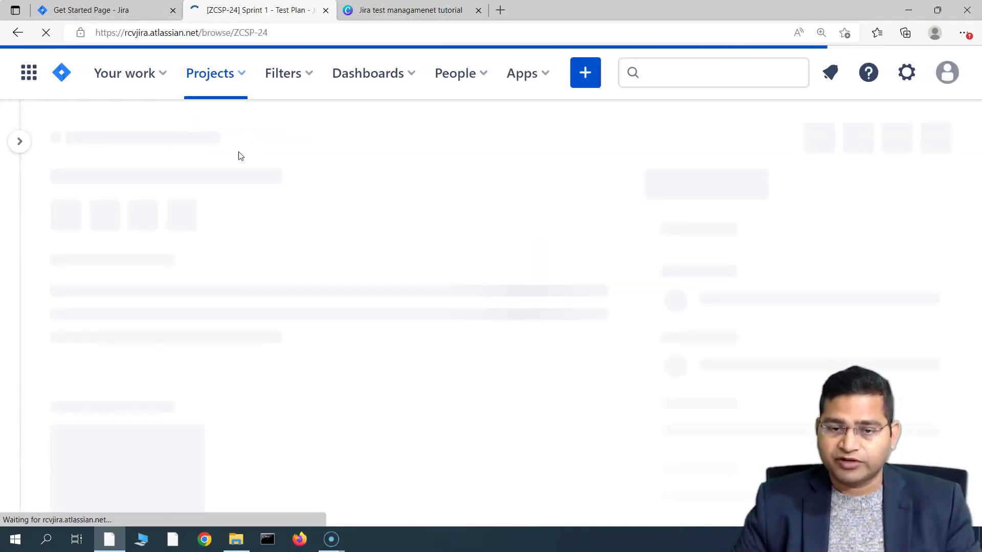
scroll(383, 361, down, 5)
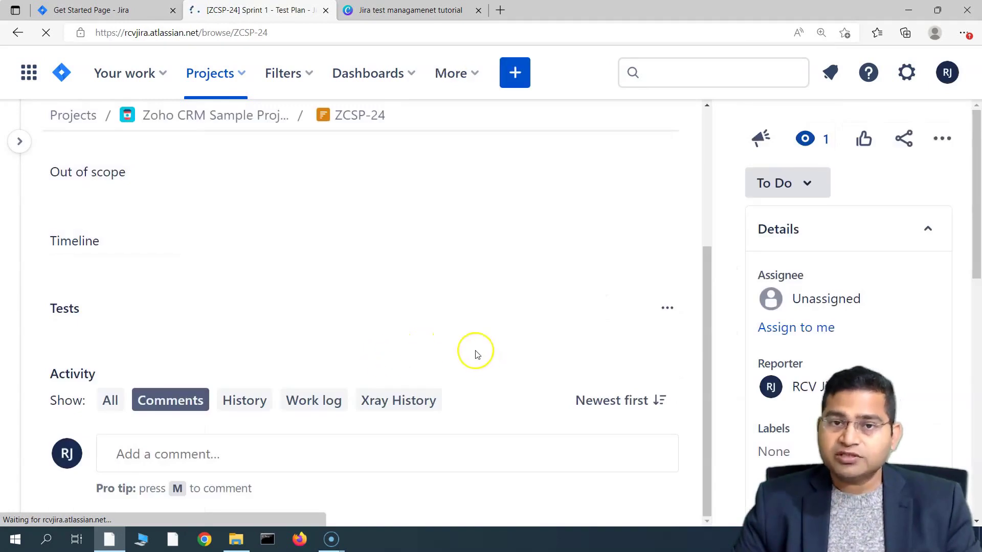
scroll(323, 373, down, 3)
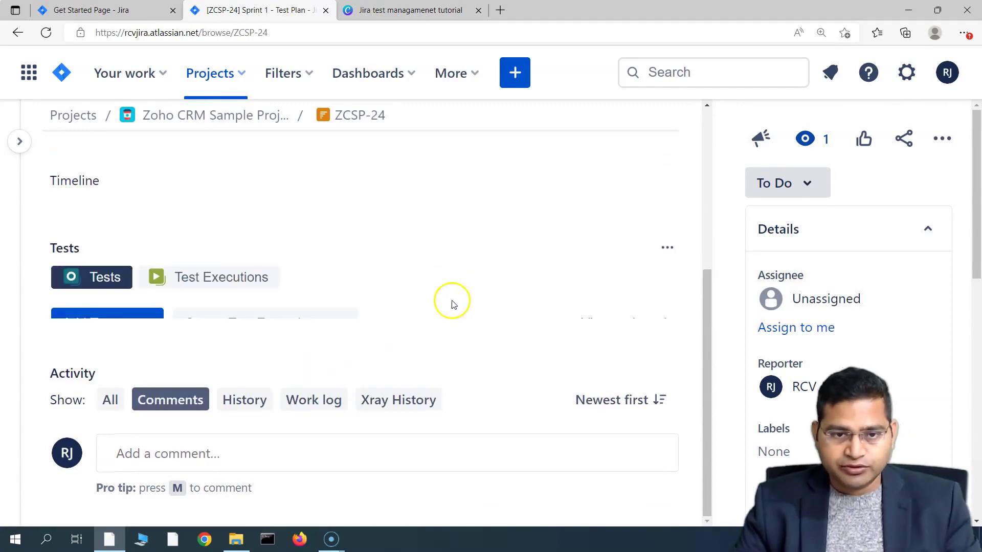
click(186, 176)
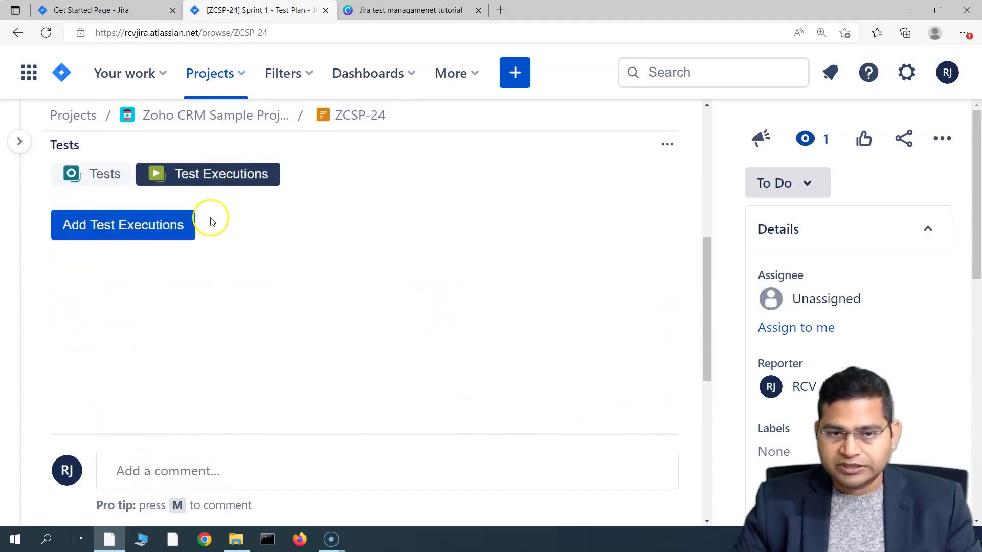
scroll(343, 284, down, 3)
click(106, 224)
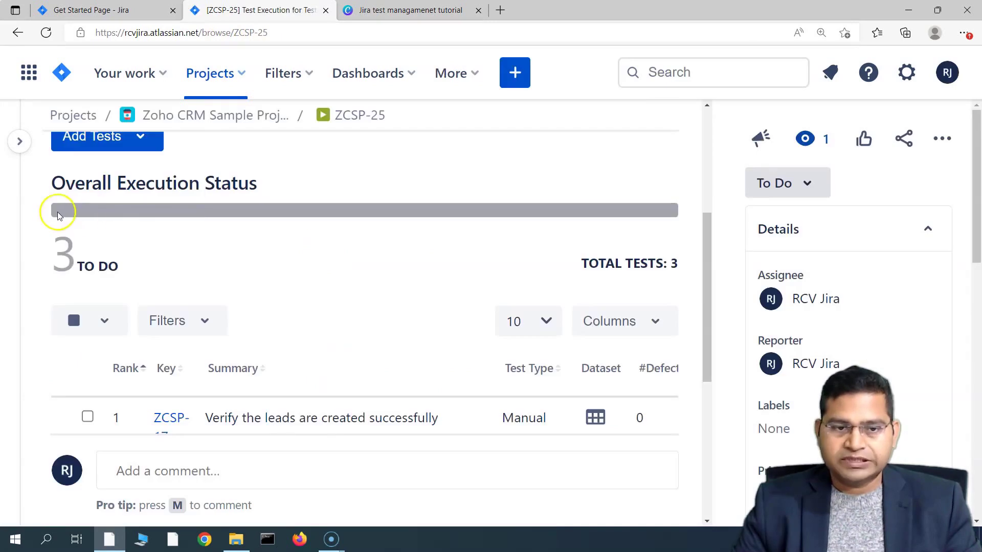
- Review the tests listed in test execution ZCSP-25 and open the execution page of test ZCSP-17
scroll(409, 306, down, 3)
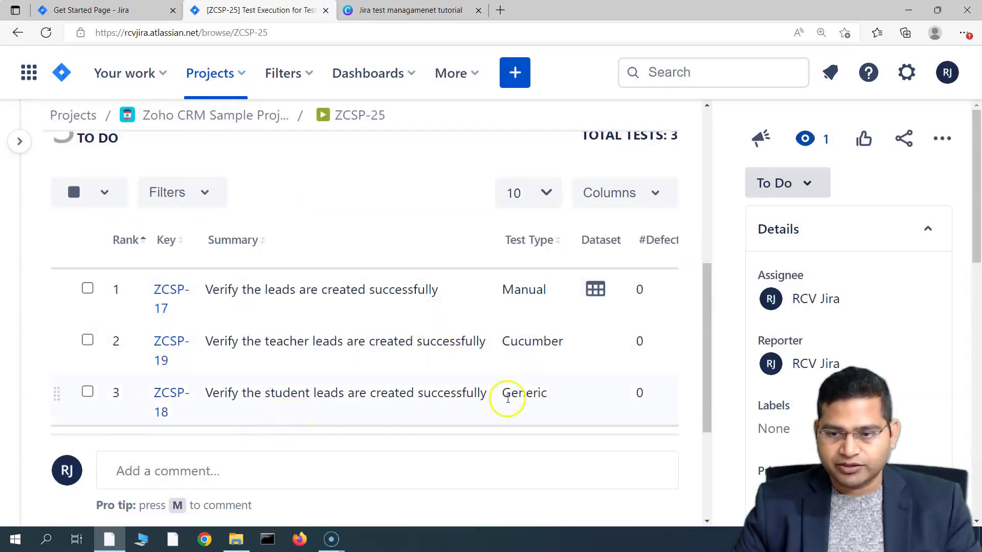
scroll(266, 455, down, 3)
drag(296, 287, 561, 295)
scroll(578, 364, up, 2)
scroll(578, 364, up, 2)
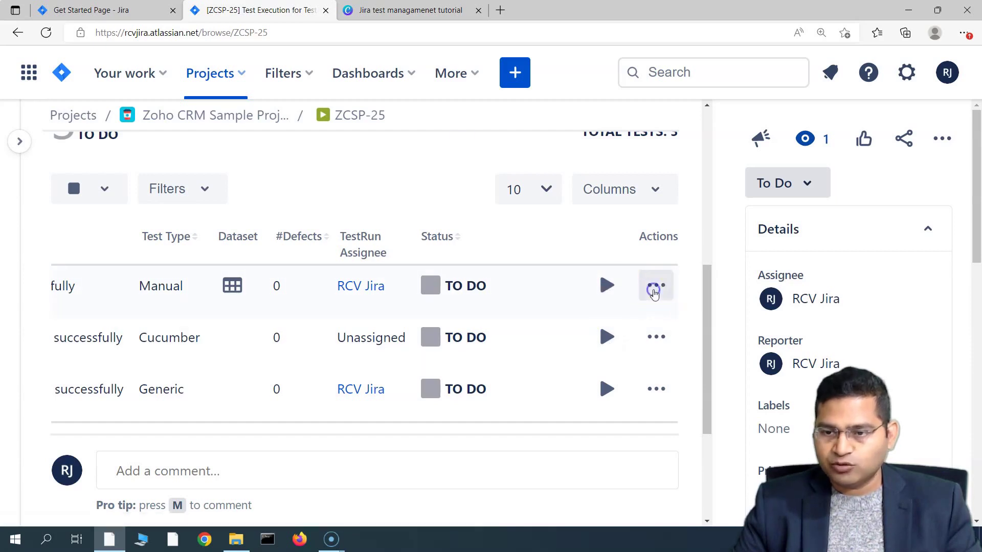
click(655, 289)
click(606, 286)
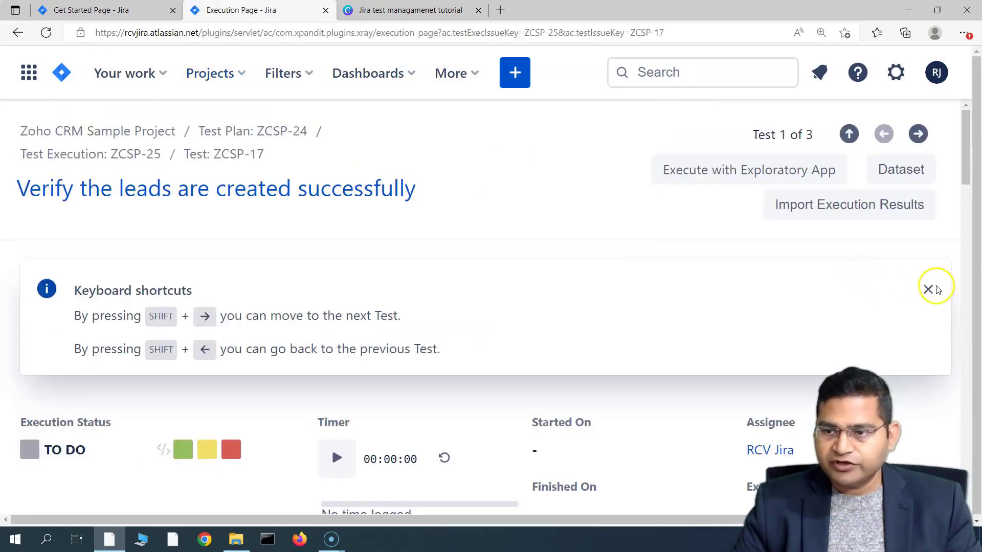
- Set the execution status of test ZCSP-17 to Passed, ZCSP-19 to Failed and ZCSP-18 to Executing
click(930, 290)
click(182, 298)
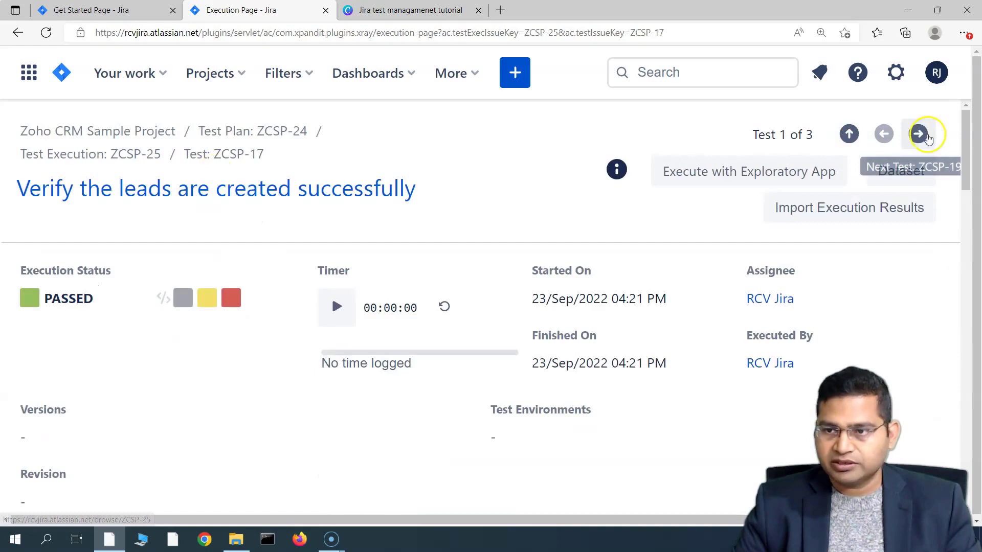
click(919, 135)
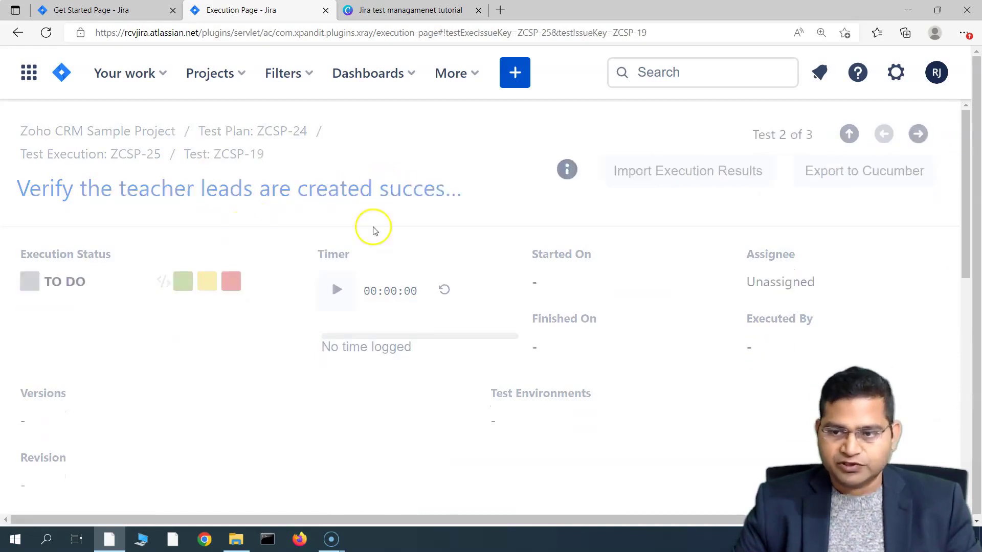
click(231, 282)
click(918, 134)
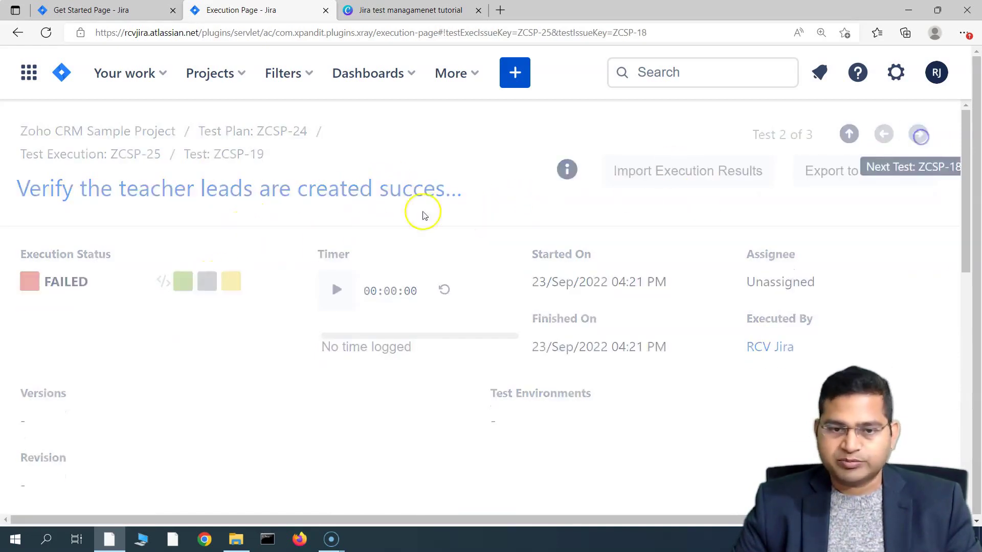
click(207, 281)
- Return to test execution ZCSP-25 and review its overall execution status and the status of each test
click(848, 134)
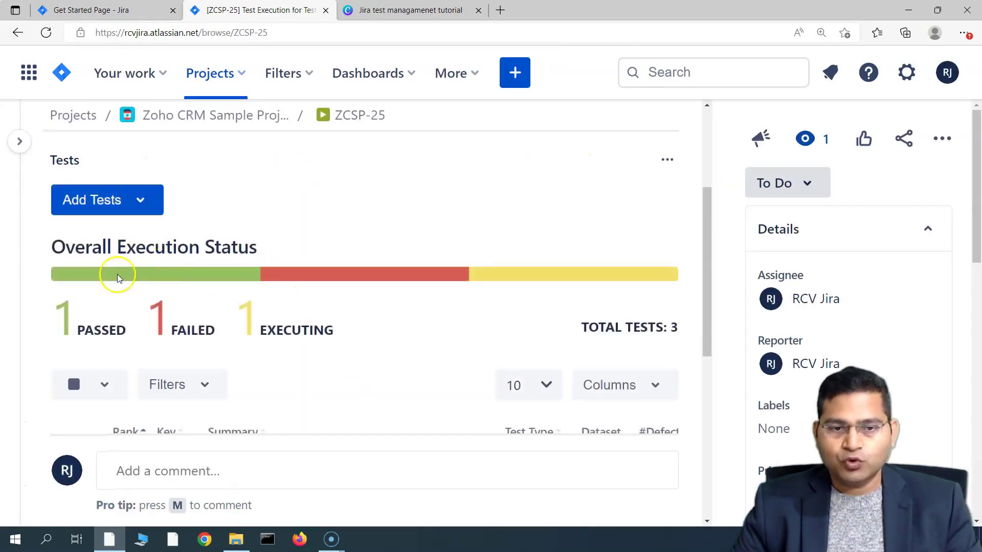
scroll(385, 324, down, 3)
scroll(210, 279, up, 1)
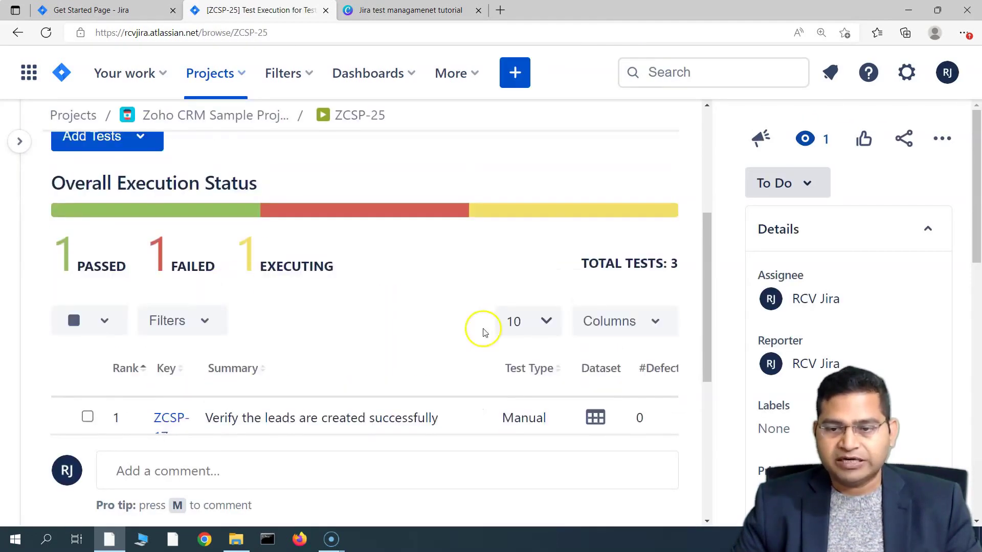
scroll(485, 331, down, 4)
drag(383, 428, 561, 422)
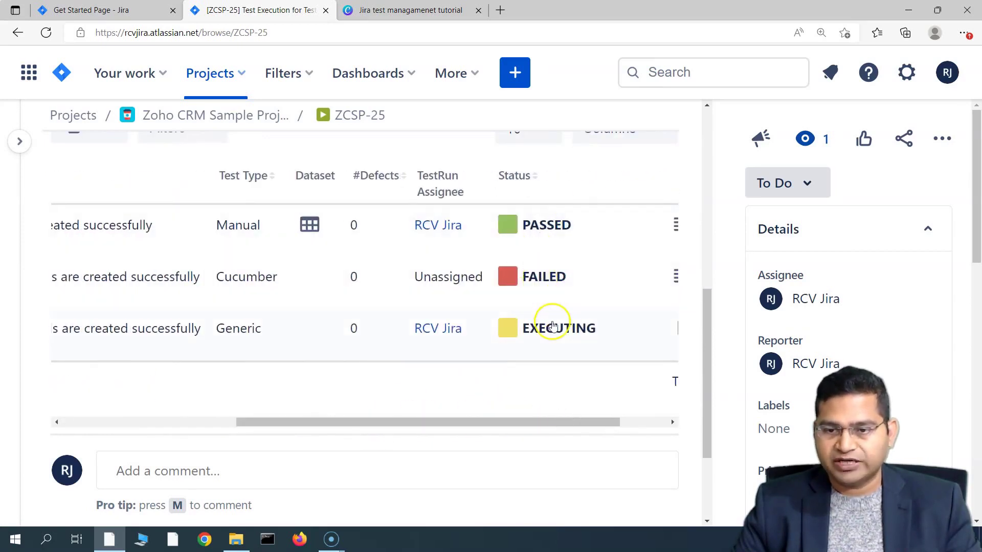
drag(537, 423, 373, 417)
scroll(407, 333, up, 5)
scroll(409, 338, down, 5)
scroll(431, 373, down, 2)
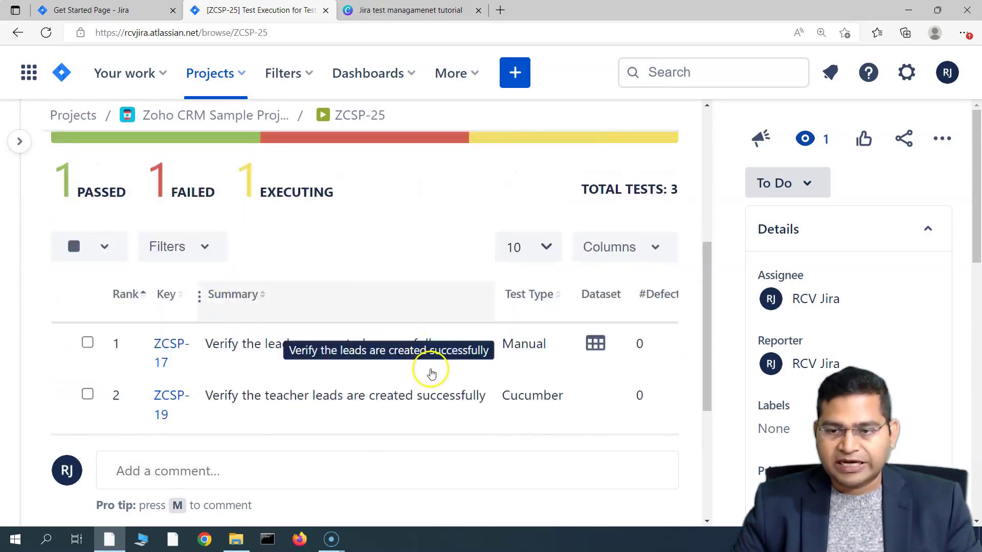
scroll(431, 373, down, 2)
drag(368, 416, 552, 419)
scroll(518, 326, up, 6)
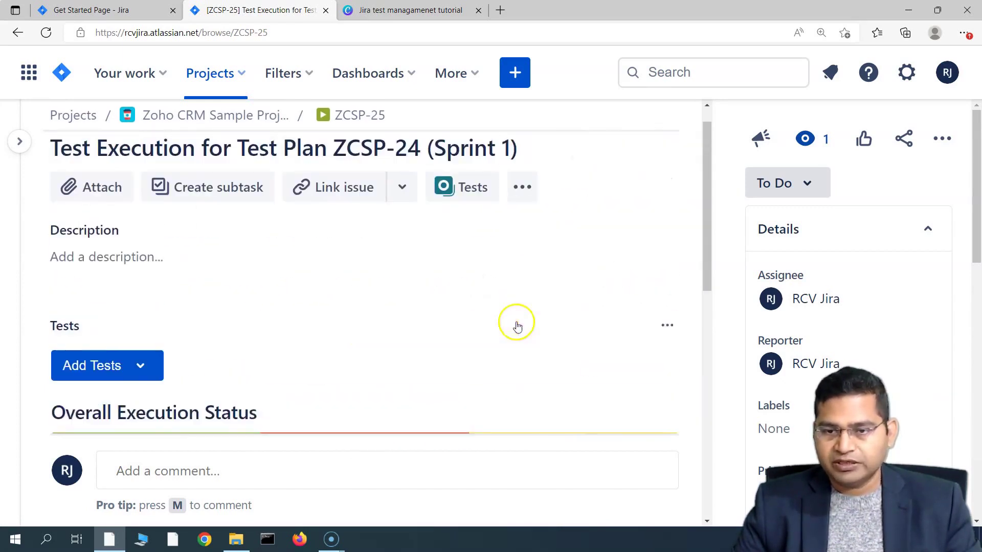
- Go back to the test plan issue ZCSP-24 and bring up its Tests section
click(267, 33)
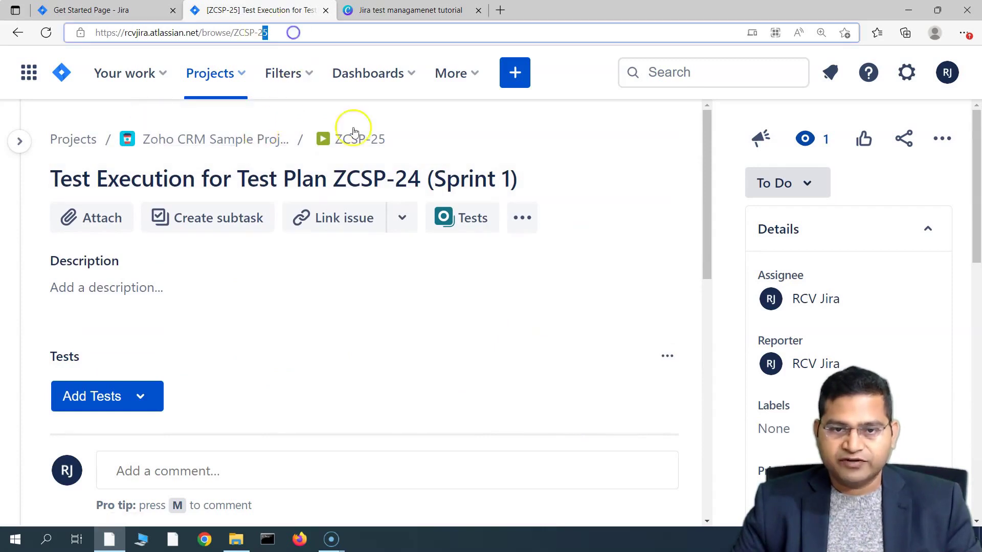
text(4)
key(Return)
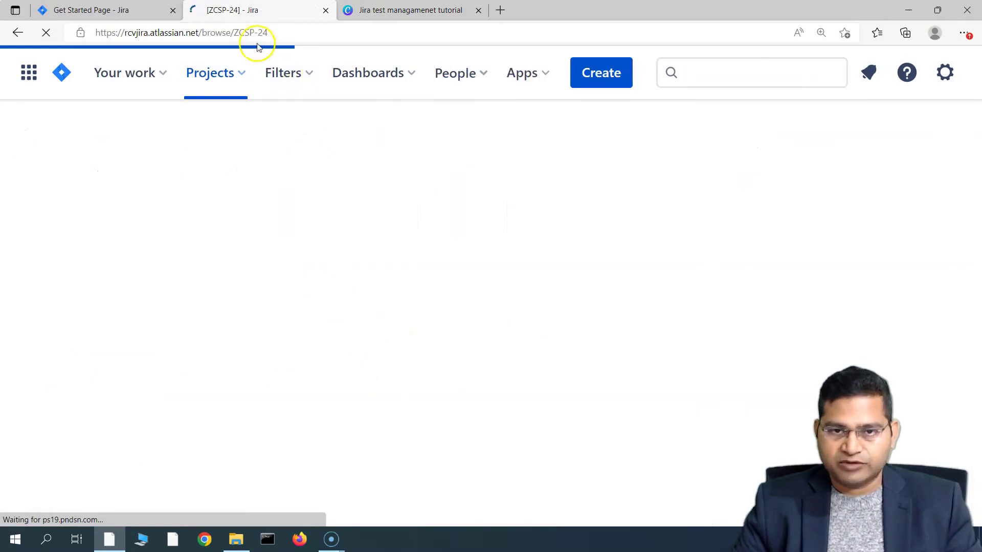
scroll(415, 333, down, 3)
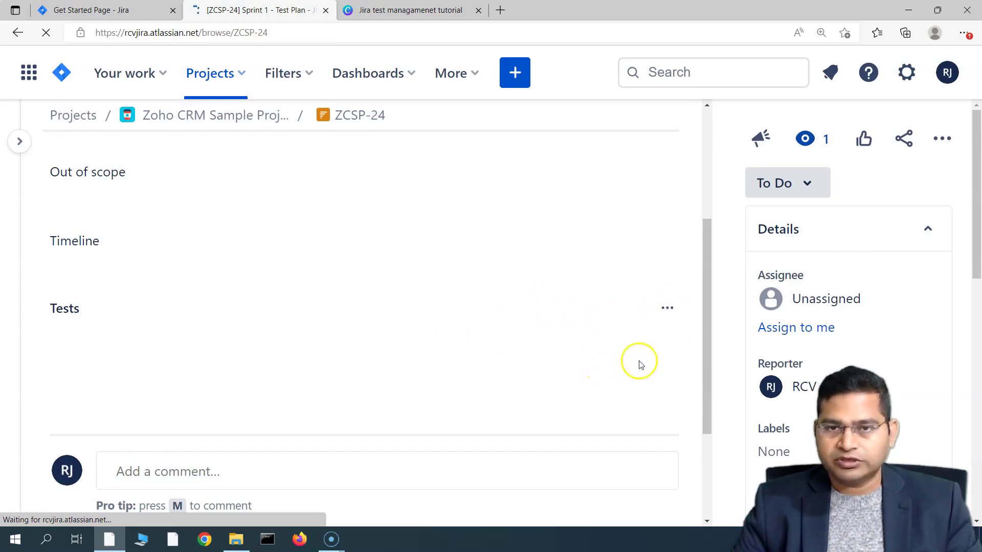
- Expand the project sidebar and open the Testing Board of the Zoho CRM Sample Project
click(20, 142)
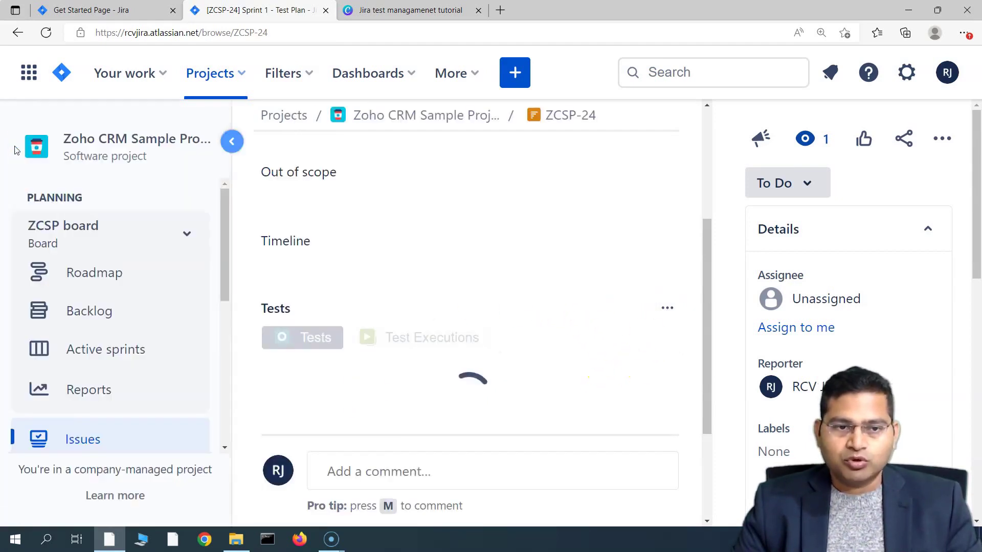
scroll(109, 326, down, 2)
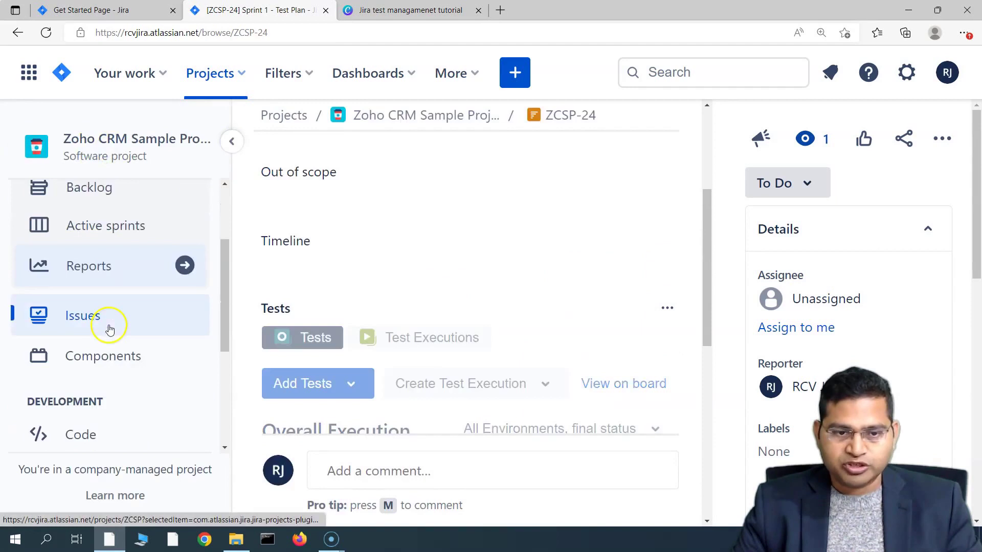
scroll(109, 329, down, 4)
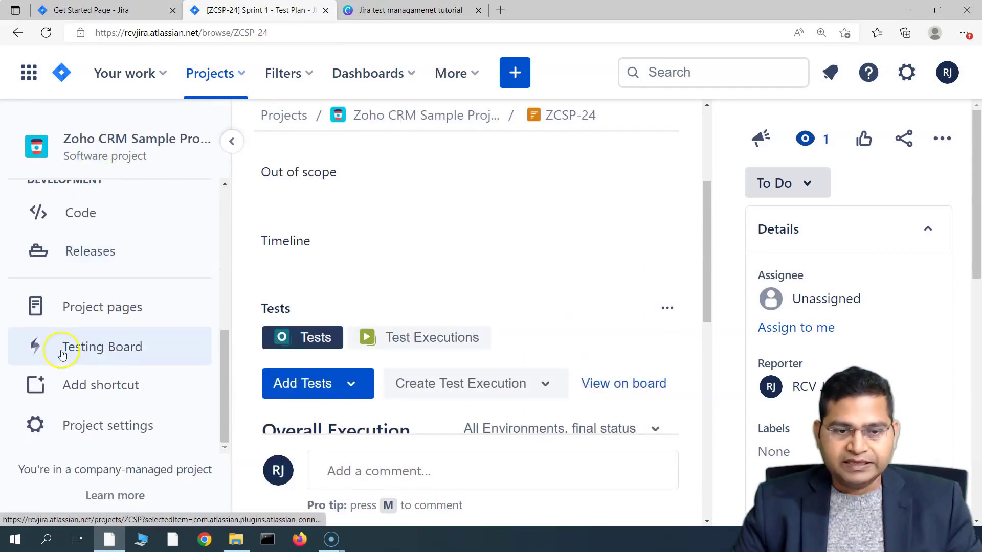
click(95, 357)
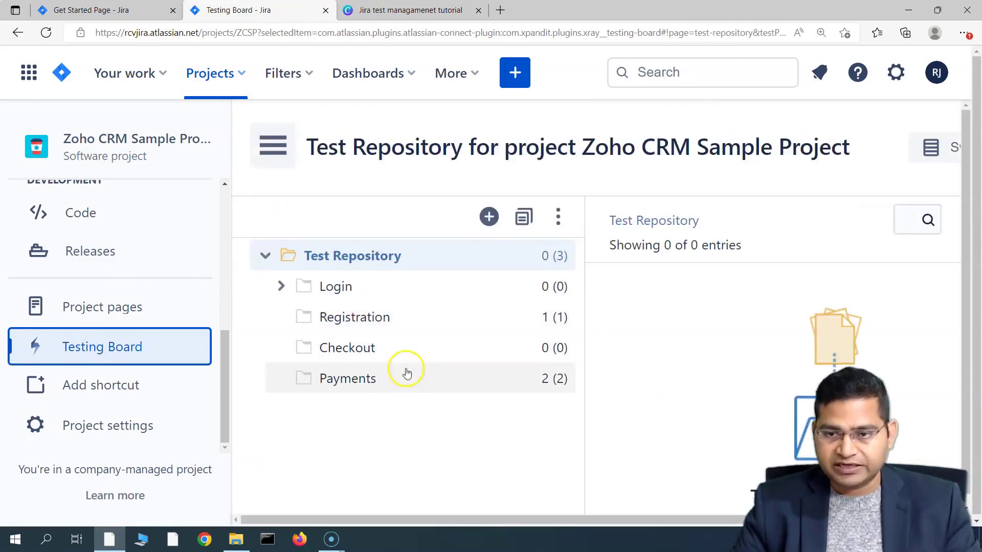
- Switch the Testing Board from the Test Repository to the Test Plans view
click(271, 148)
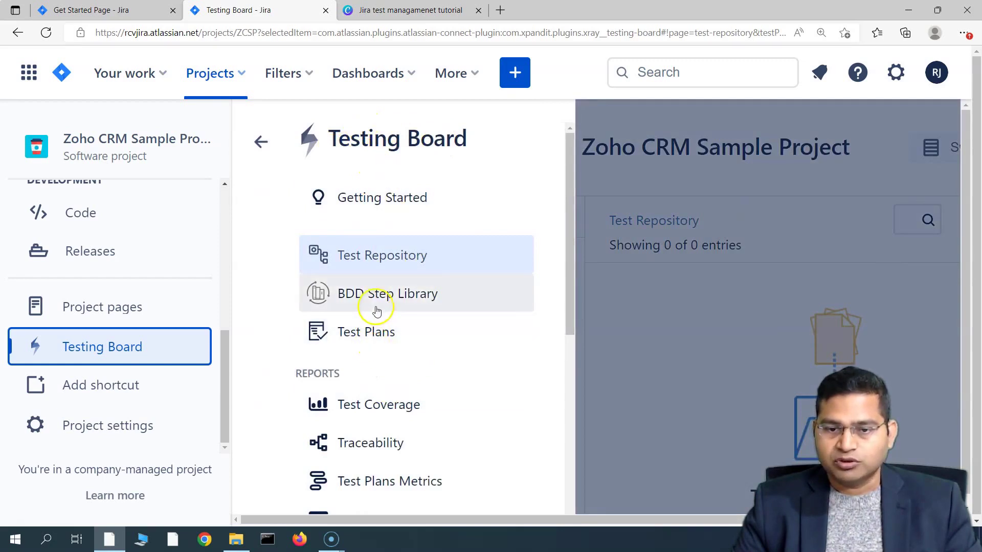
scroll(404, 261, down, 3)
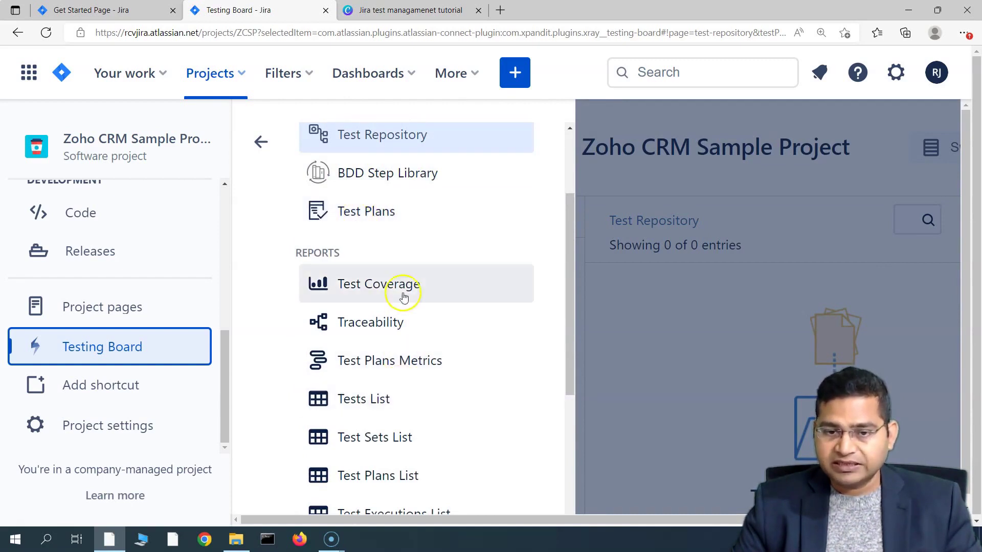
scroll(407, 328, down, 5)
scroll(432, 425, up, 7)
scroll(409, 353, down, 4)
scroll(397, 327, up, 3)
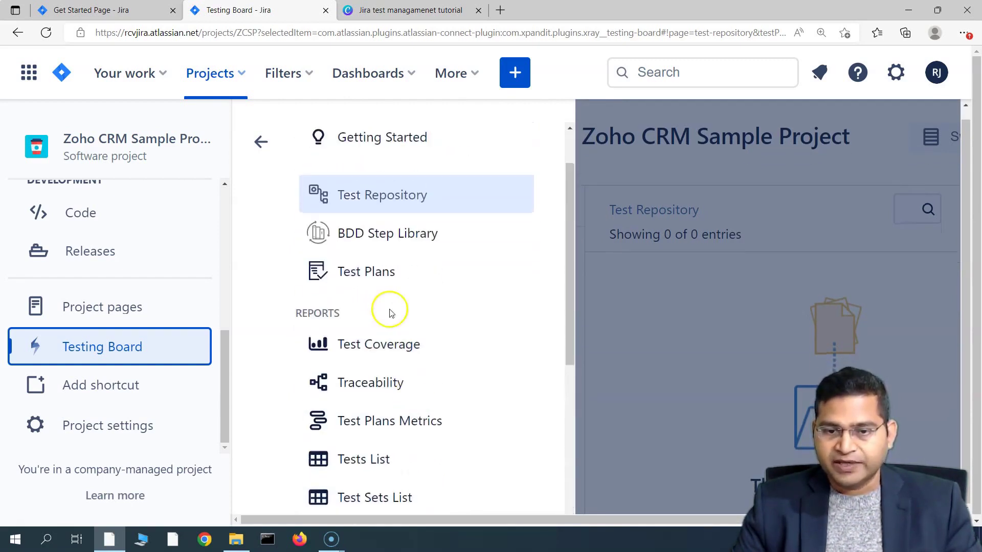
click(368, 276)
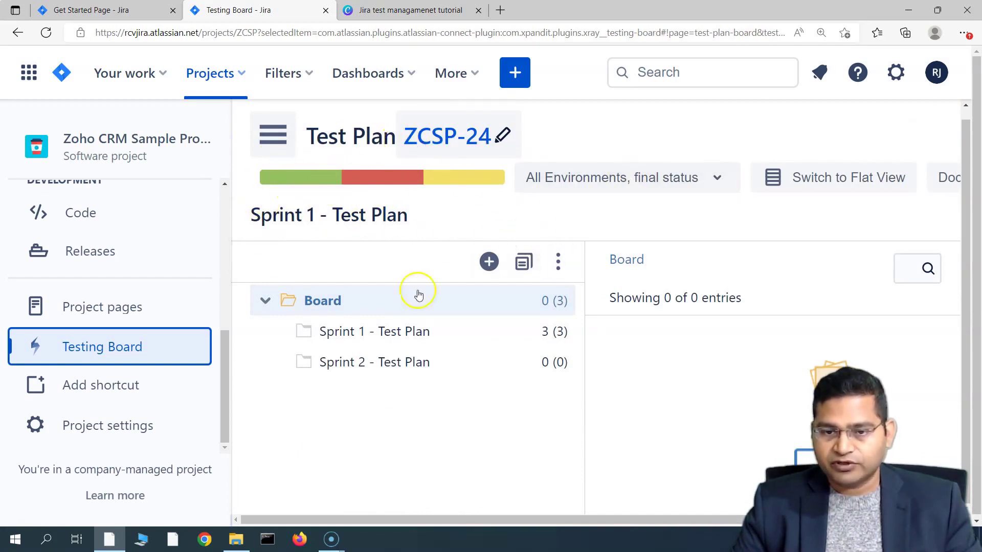
- Open the Sprint 1 - Test Plan folder with the project sidebar collapsed and review the execution status of its tests
click(392, 337)
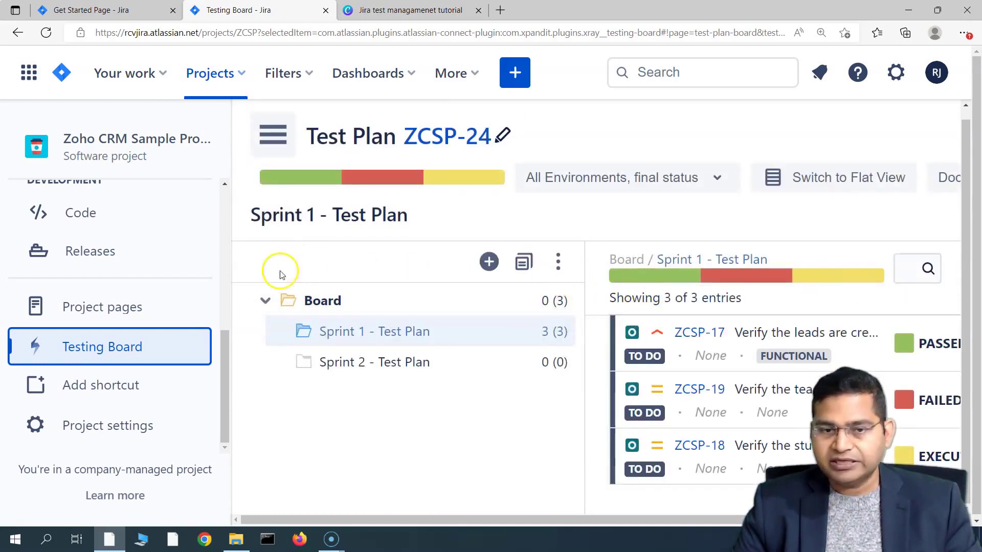
click(230, 143)
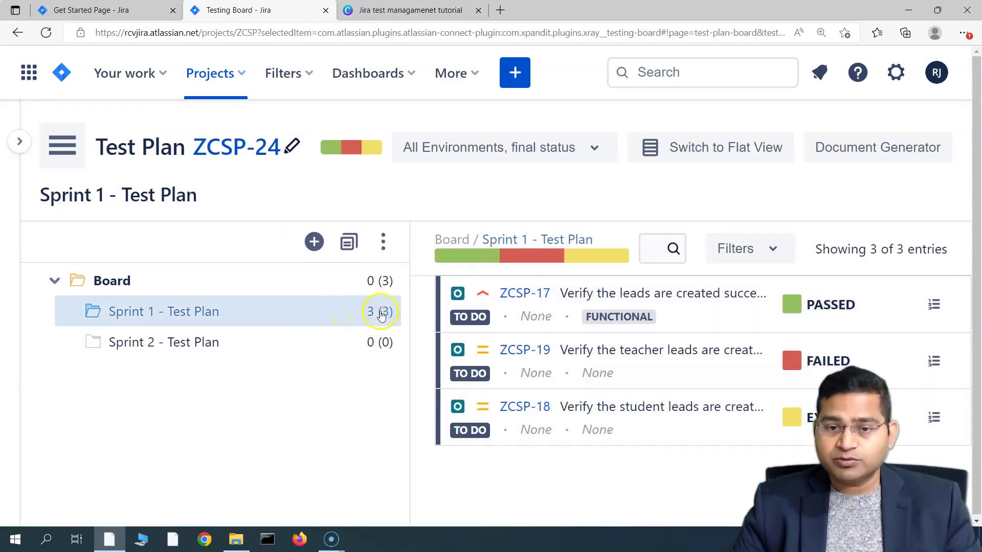
right_click(364, 314)
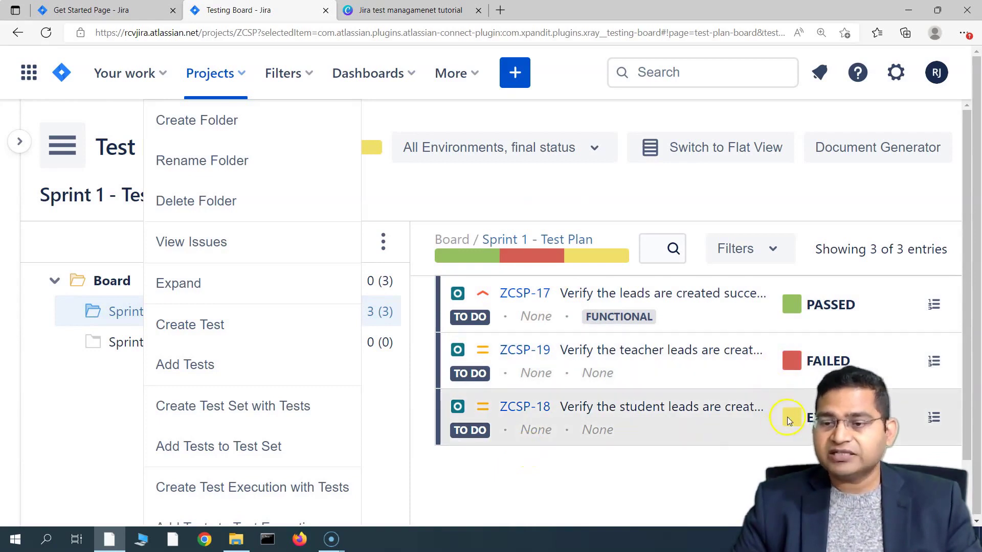
mouse_move(773, 423)
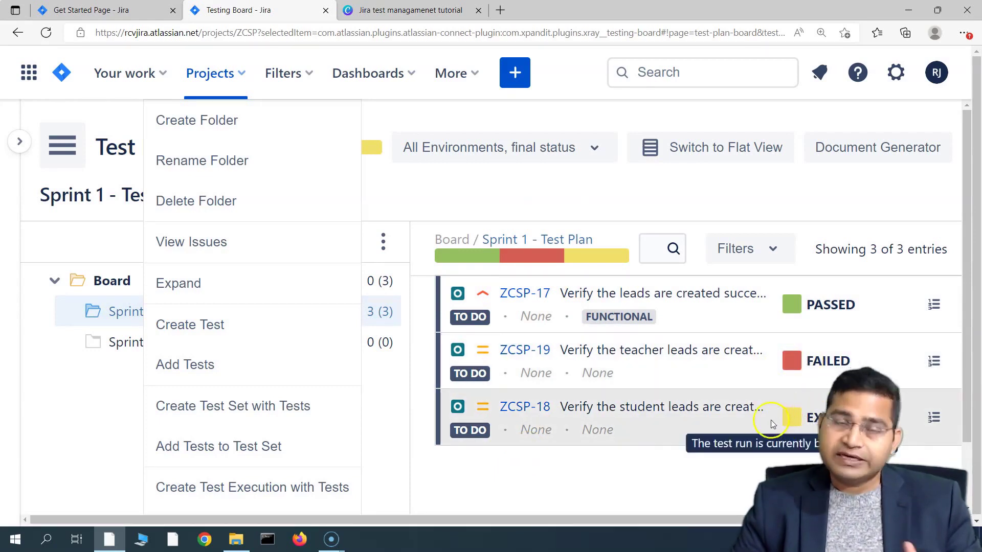
mouse_move(801, 361)
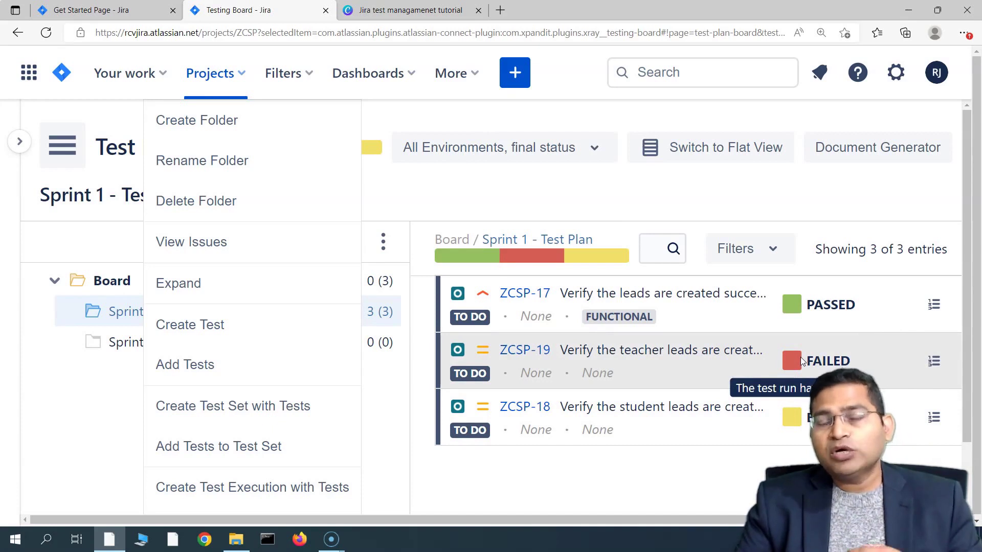
click(792, 344)
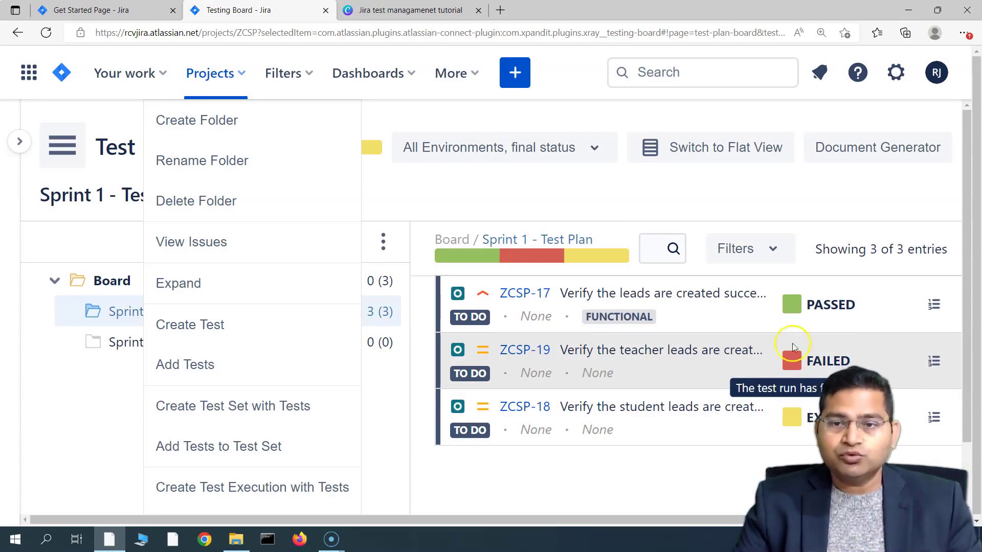
click(83, 394)
- Start a new test execution from the Sprint 1 - Test Plan folder, including tests with status To Do, Executing and Failed
right_click(344, 302)
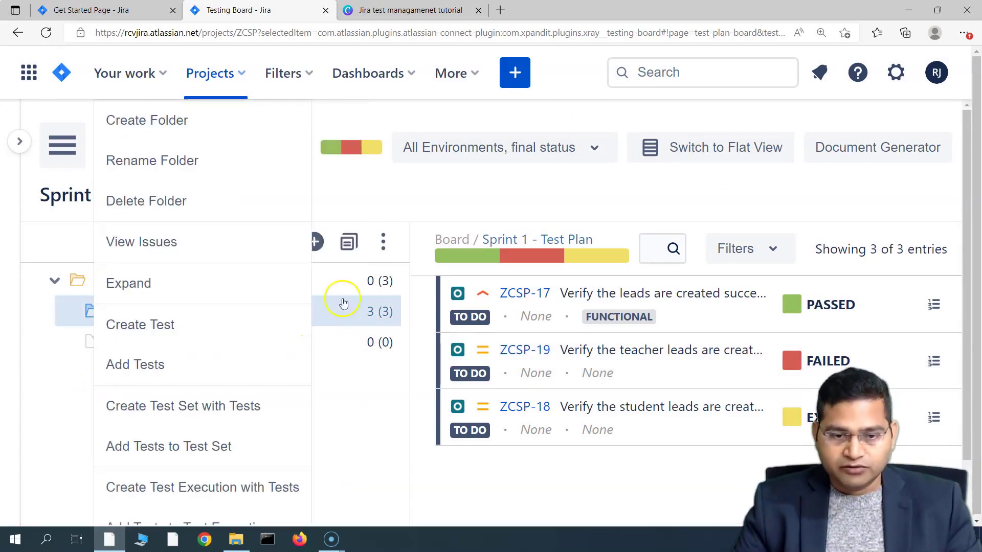
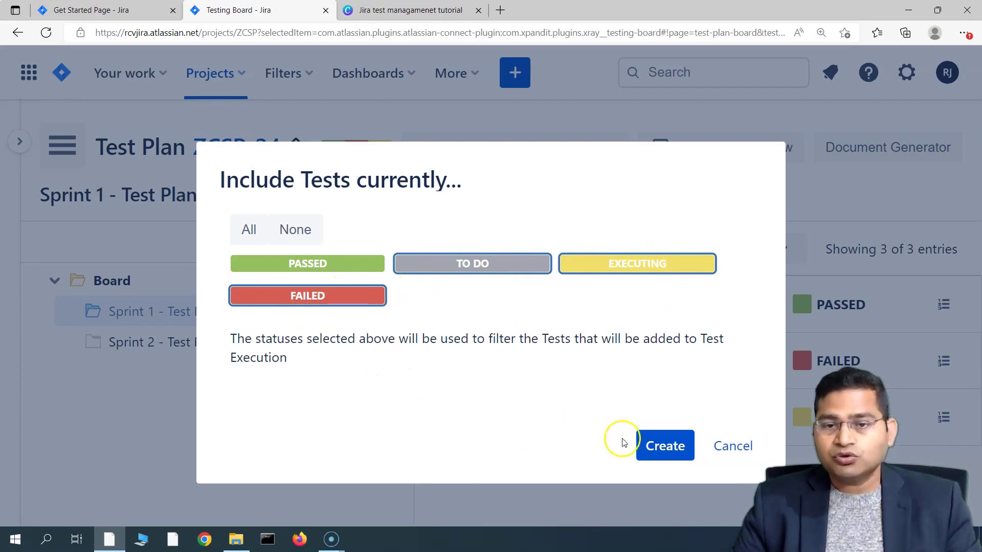
click(654, 445)
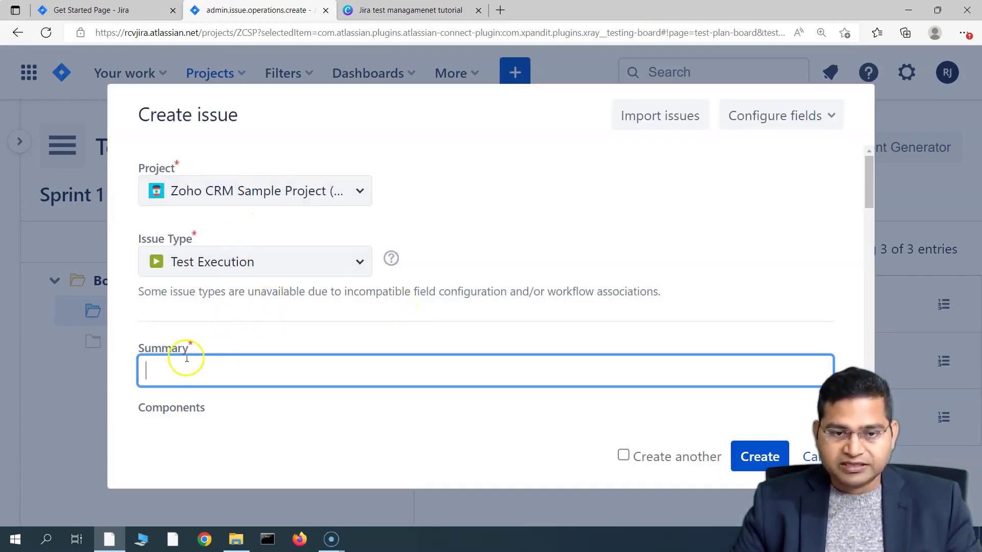
scroll(194, 363, down, 2)
click(200, 295)
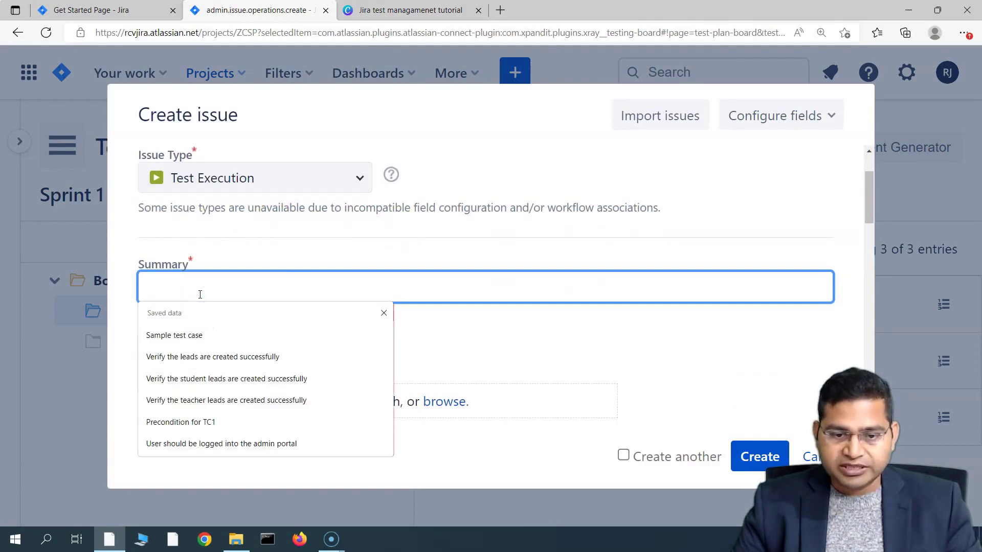
- Enter "Test Execution Cycle 2 for Sprint 1" as the summary of the new test execution
text(Test Execution Cycfor Sprint 1)
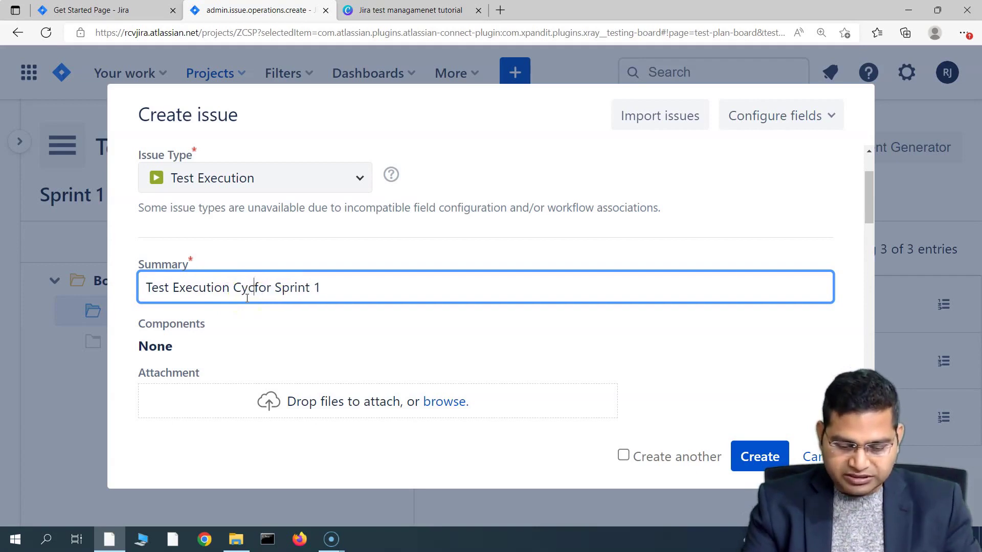
text(2)
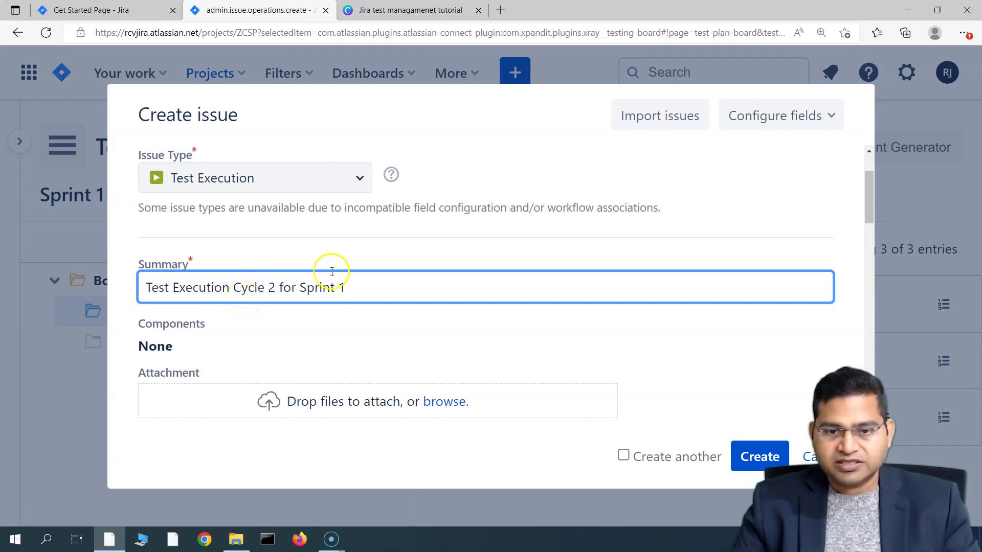
drag(371, 280, 125, 285)
click(226, 289)
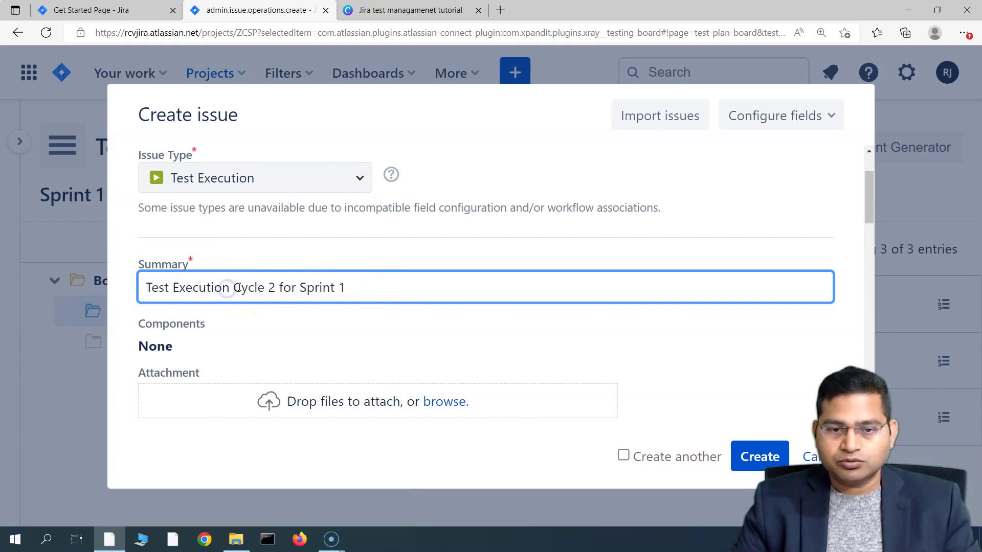
- Replace the summary with "Sprint 1 - Test Execution Cycle 2" and copy the same text into the description
drag(341, 288, 129, 302)
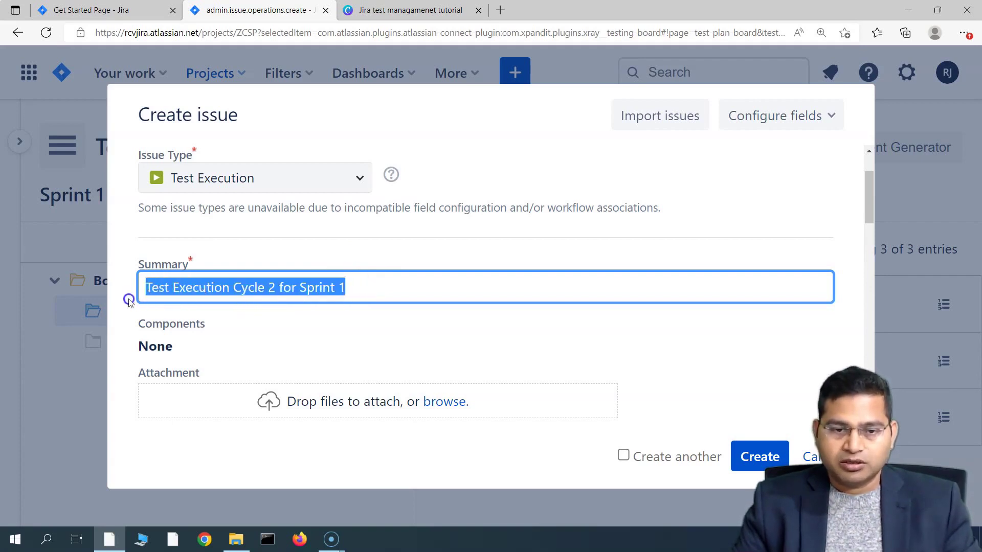
text(Sprint 1)
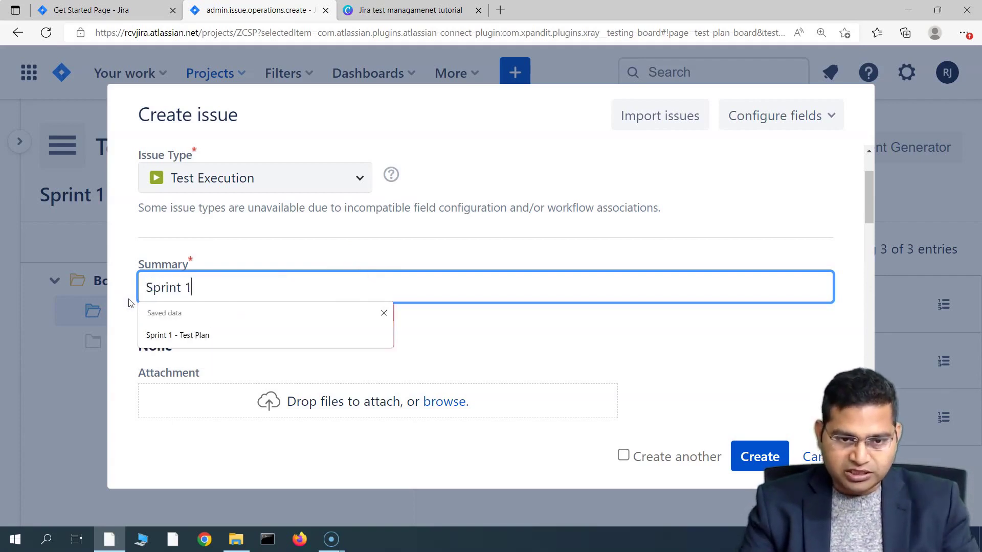
text( - Test Execution Cycle 2)
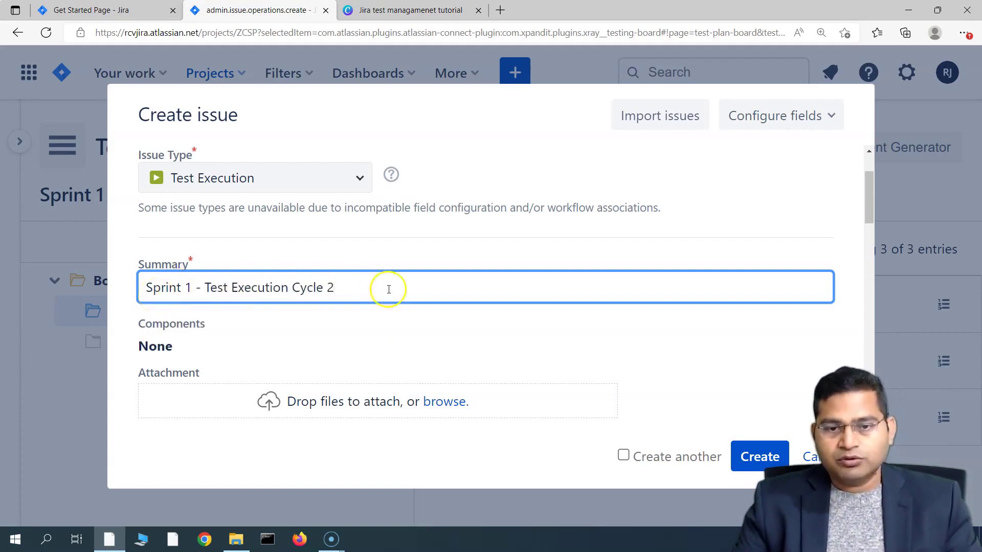
drag(388, 290, 125, 290)
key(ctrl+c)
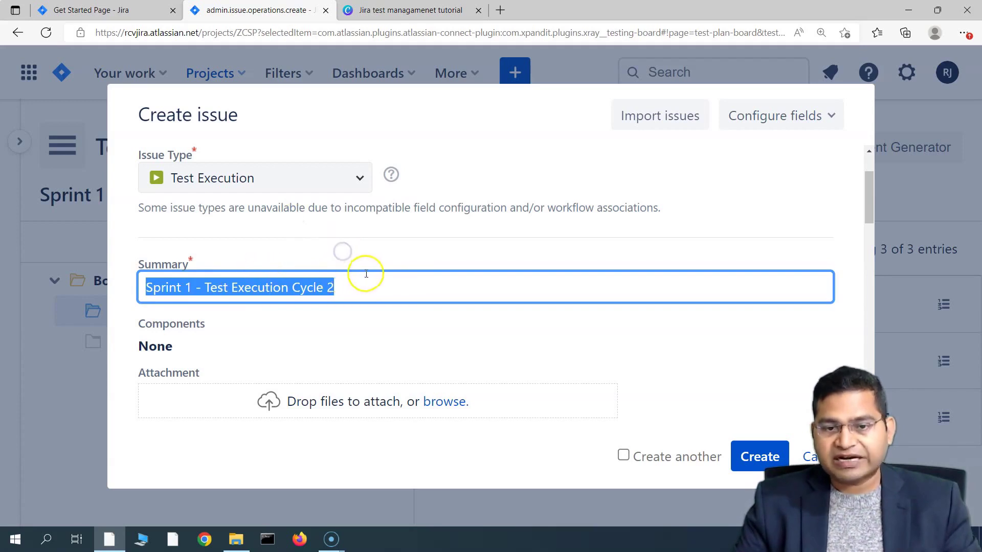
scroll(314, 297, down, 2)
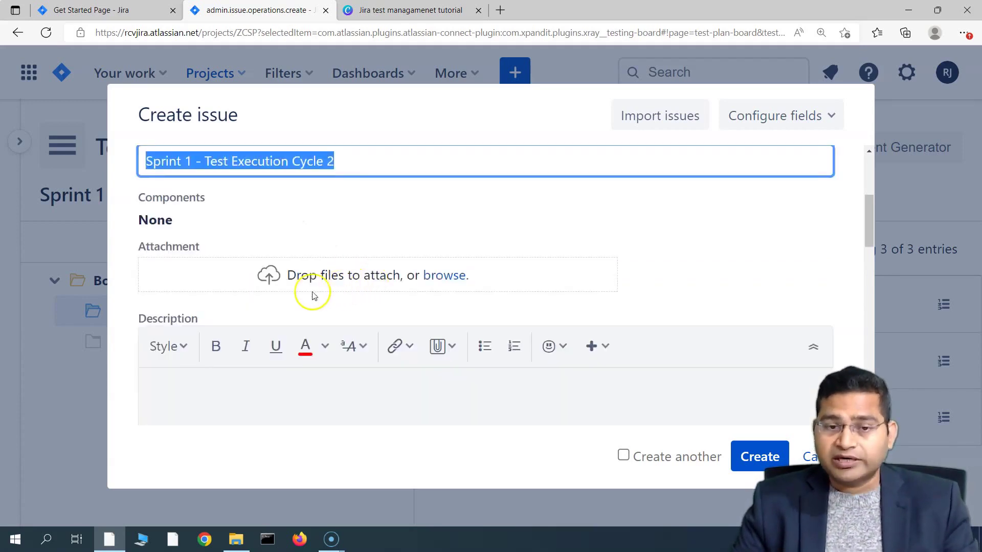
click(199, 396)
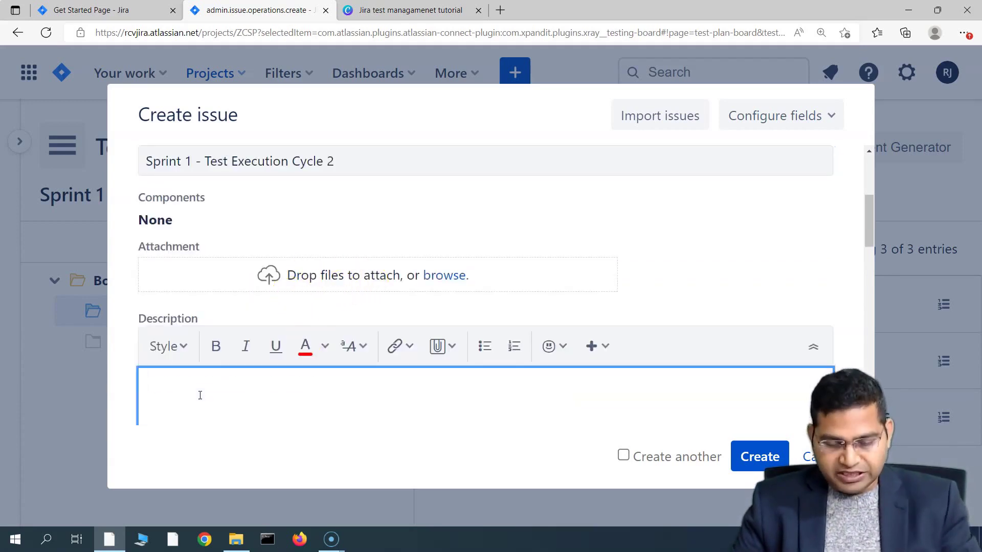
key(ctrl+v)
- Assign the new test execution to yourself and create it, leaving the priority at Medium and the sprint empty
scroll(696, 420, down, 10)
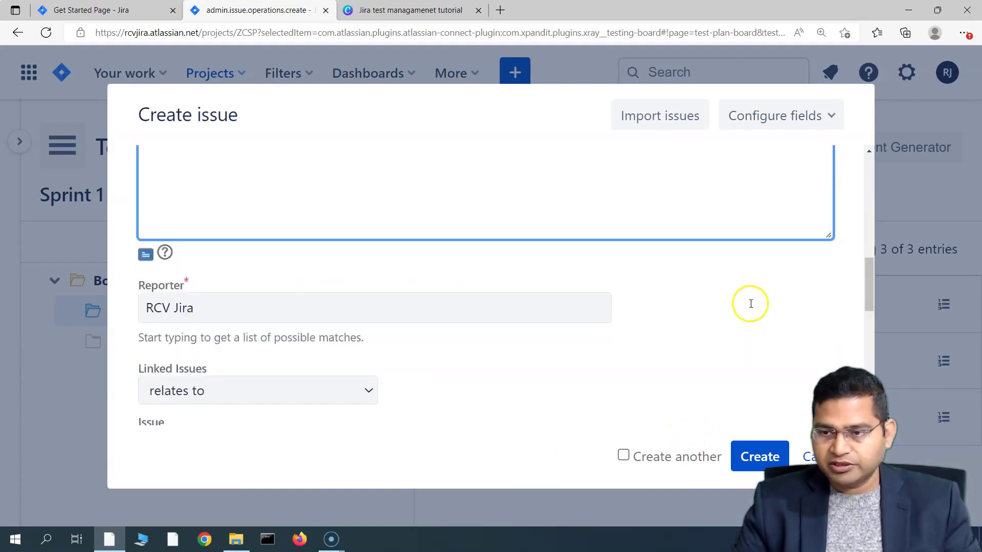
scroll(271, 374, up, 8)
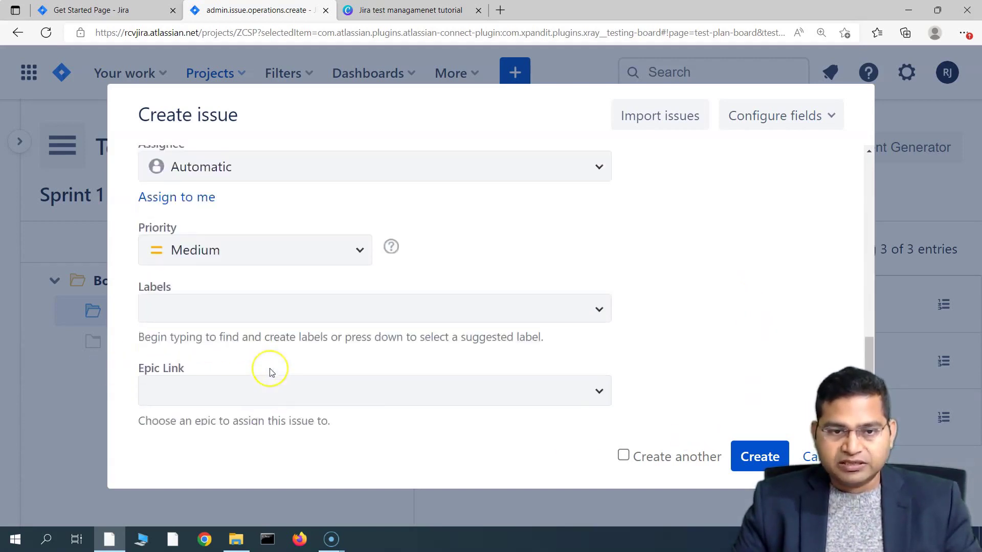
scroll(373, 335, down, 4)
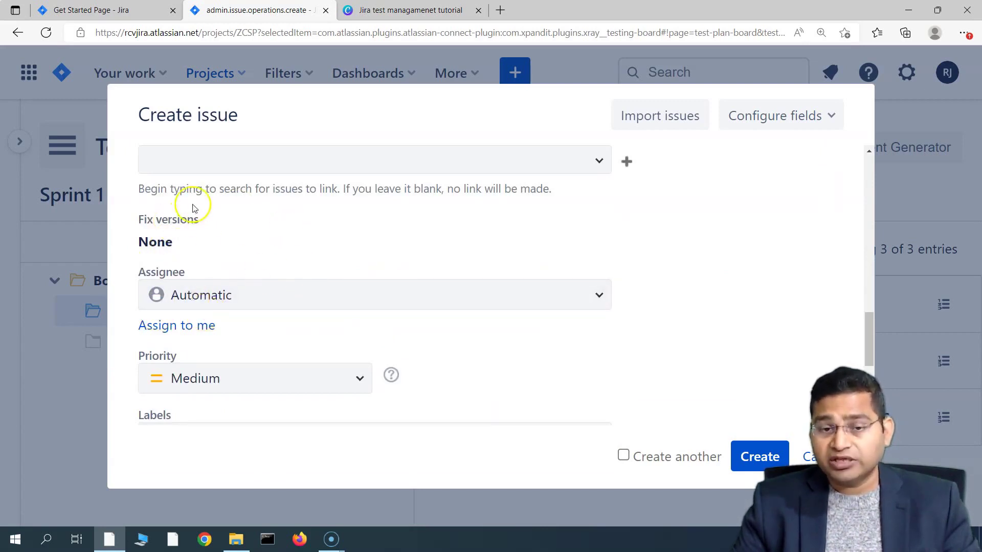
scroll(205, 225, down, 2)
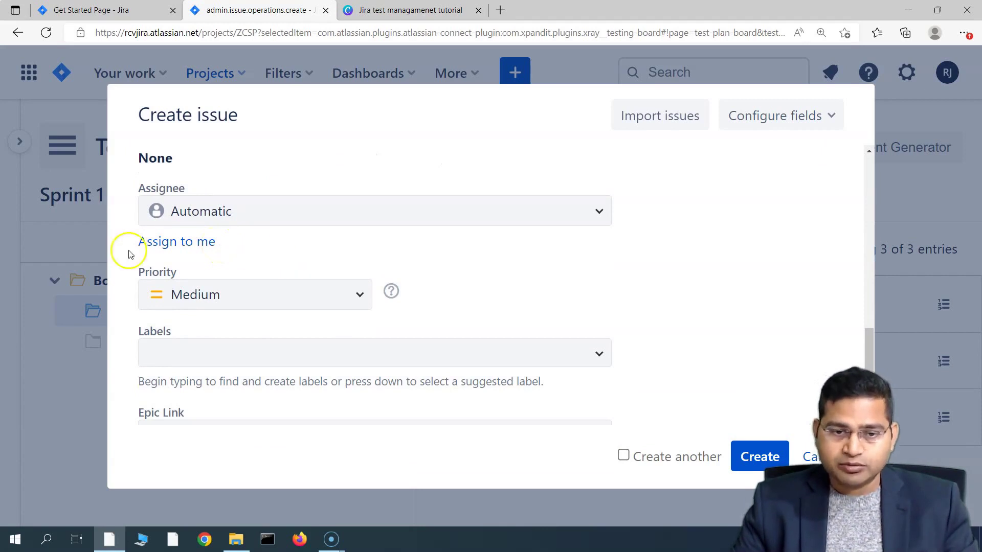
click(197, 241)
scroll(618, 261, down, 2)
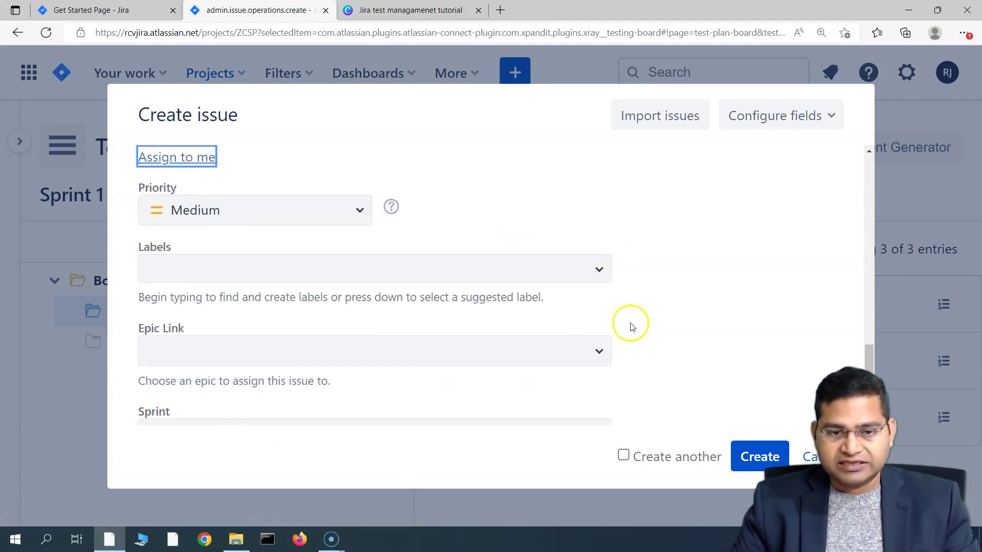
scroll(639, 337, down, 2)
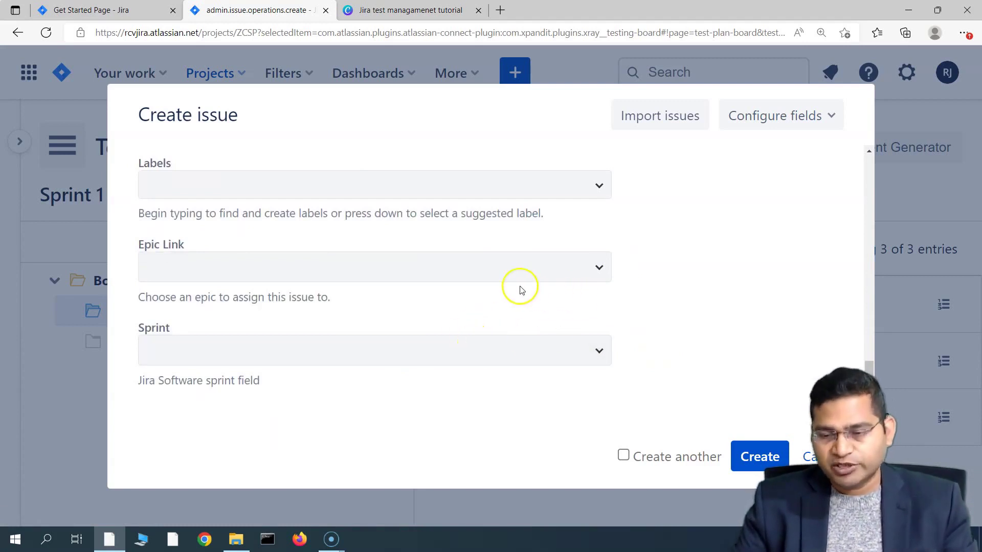
click(760, 456)
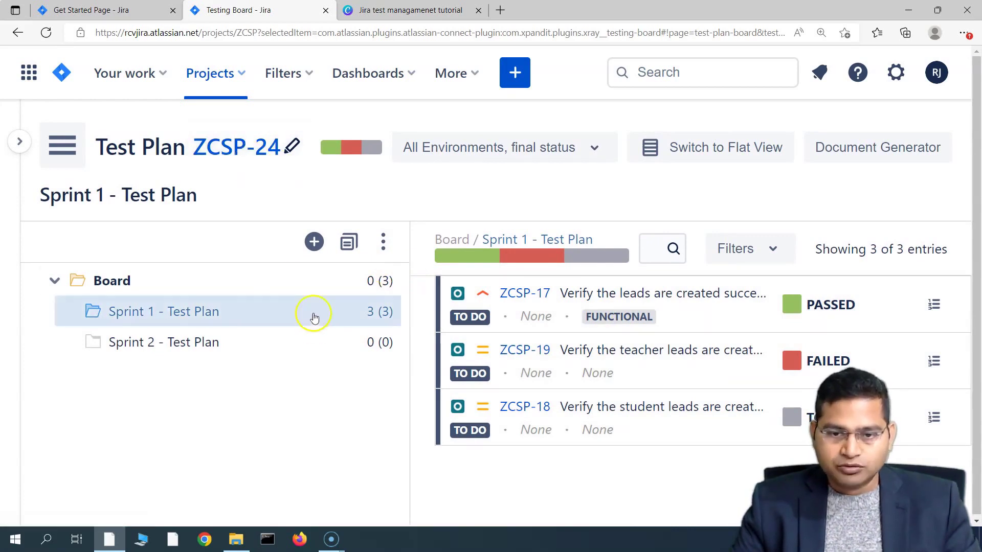
- Open the Sprint 1 - Test Plan issue ZCSP-24 and list its test executions
click(245, 155)
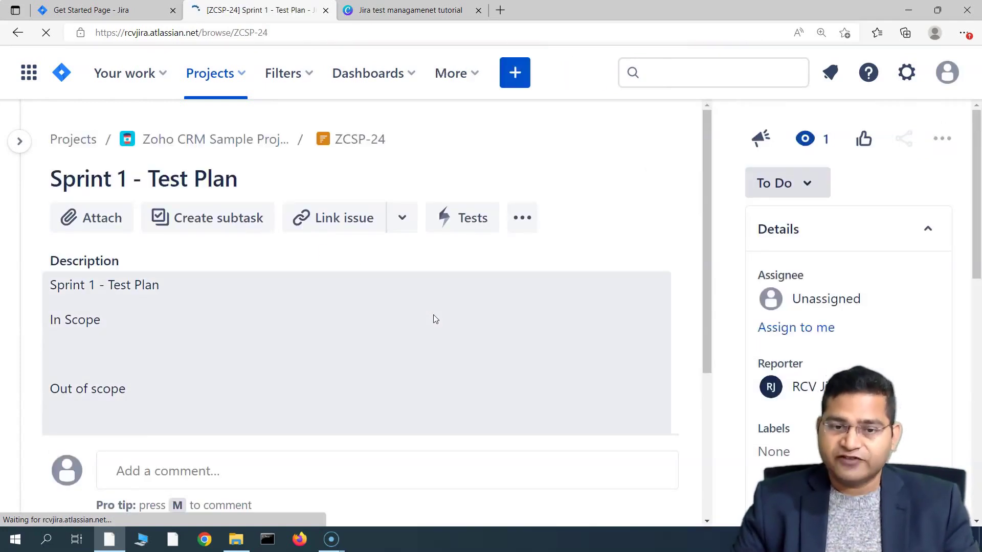
scroll(576, 268, down, 4)
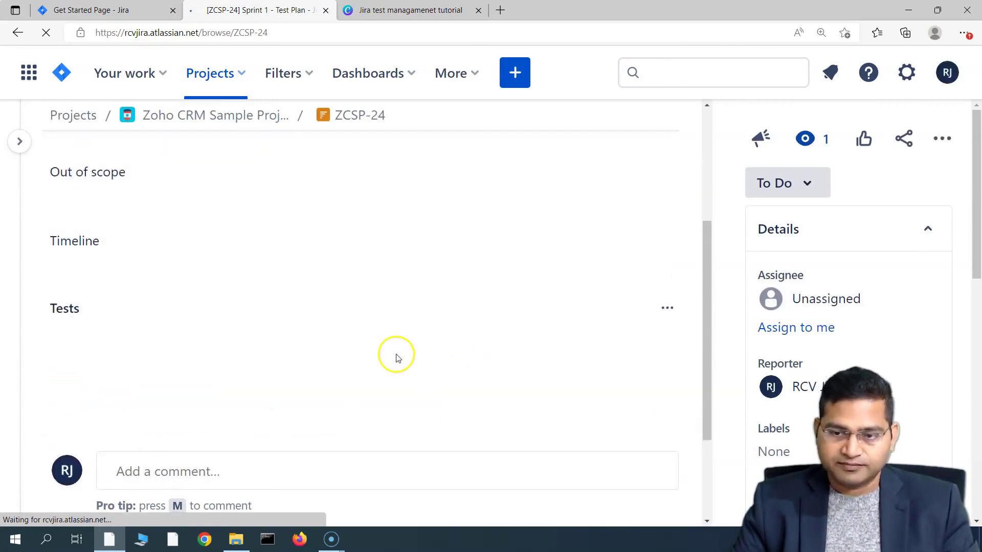
scroll(462, 358, down, 3)
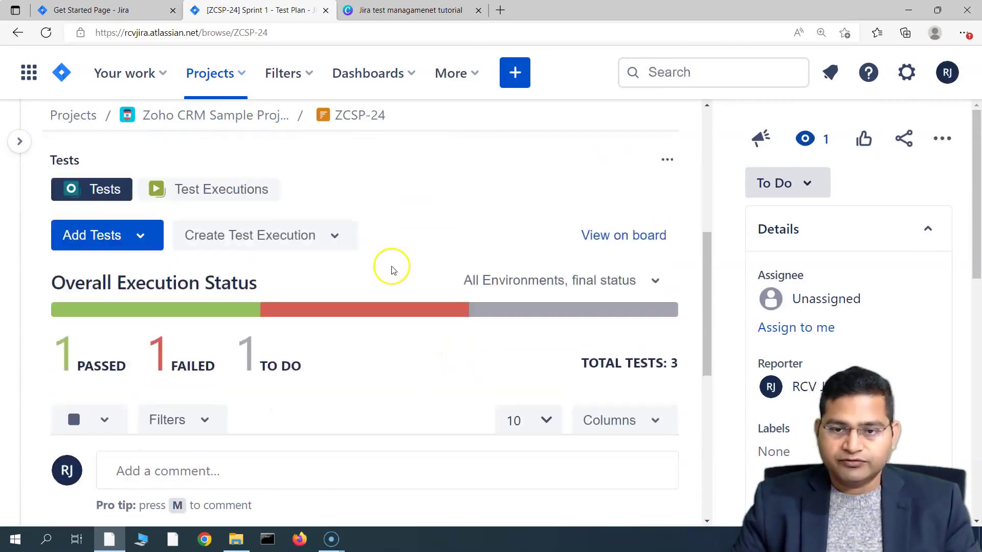
click(225, 197)
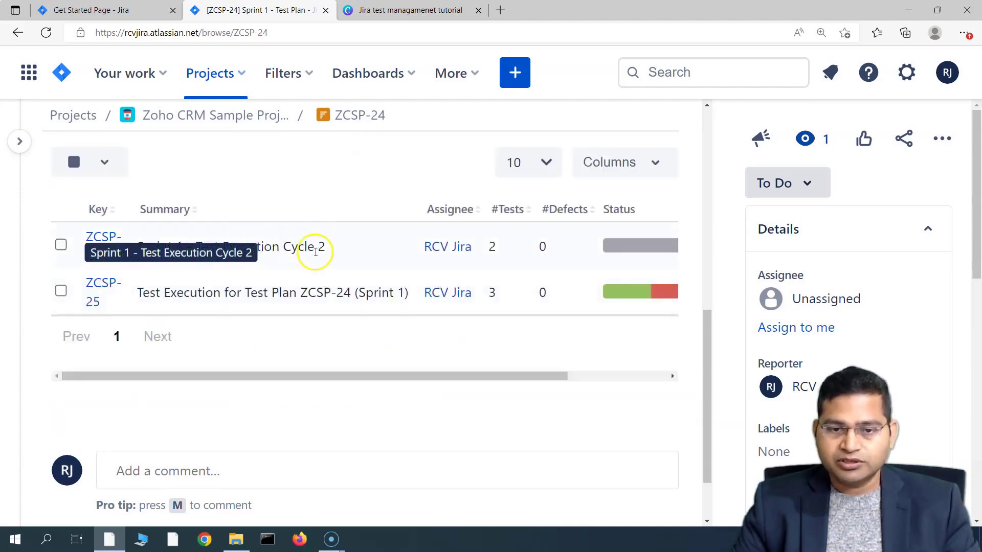
- Compare the test counts, defects and status breakdown of the two test executions linked to the Sprint 1 plan
drag(296, 377, 449, 375)
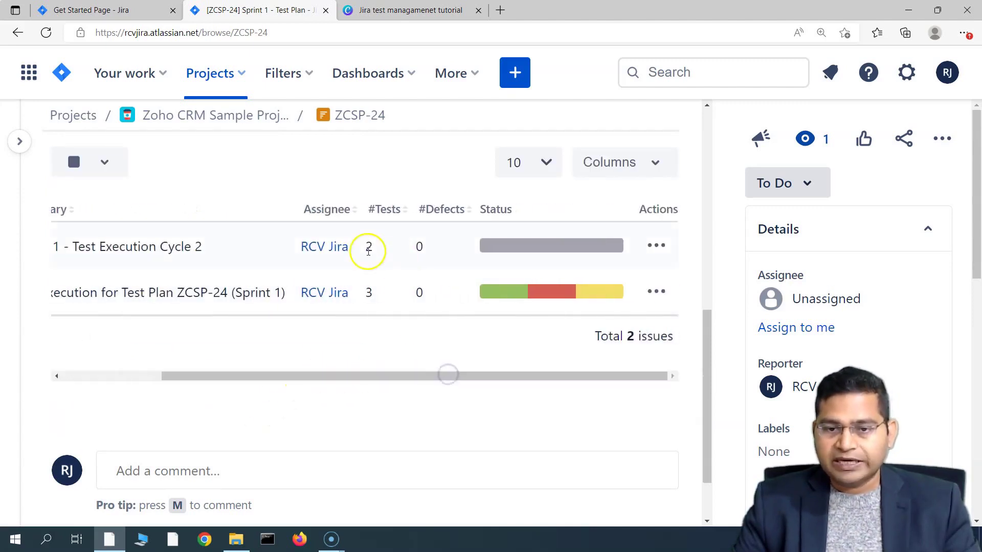
mouse_move(500, 288)
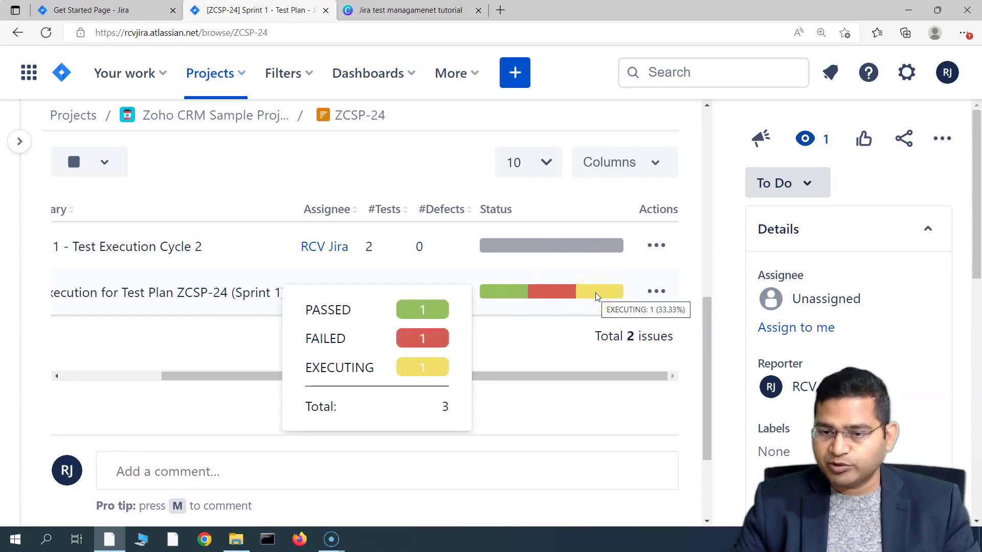
drag(533, 378, 232, 367)
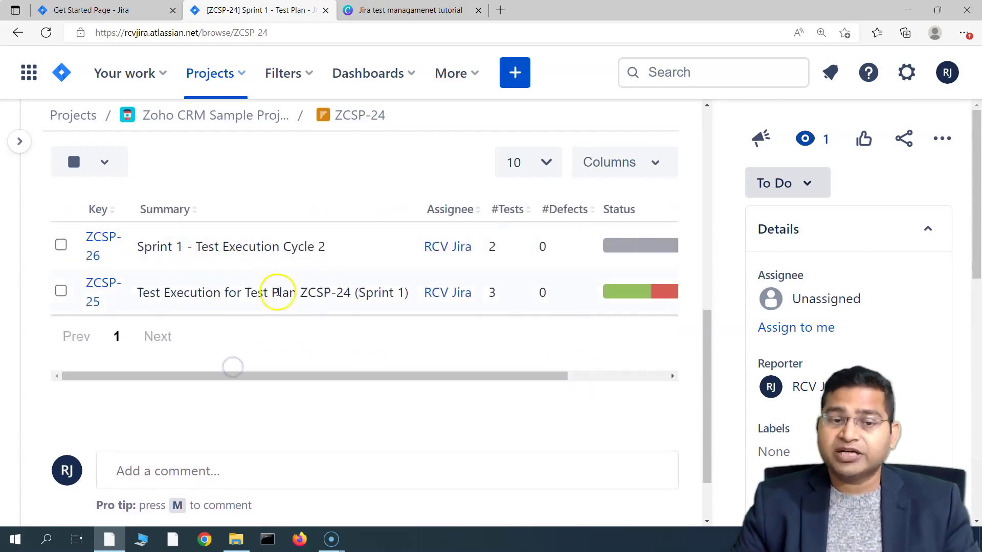
scroll(300, 335, up, 4)
scroll(318, 335, down, 2)
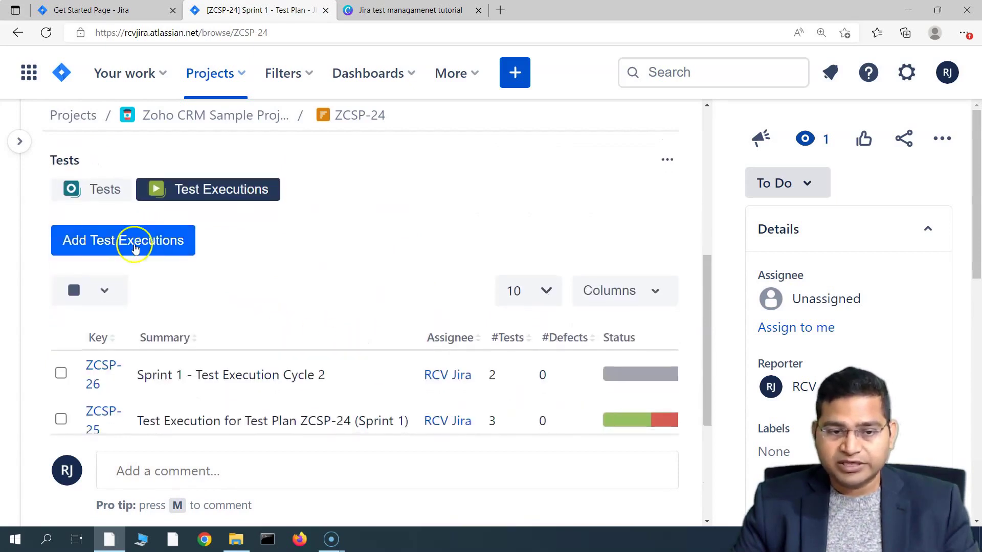
scroll(307, 401, down, 3)
drag(362, 377, 474, 376)
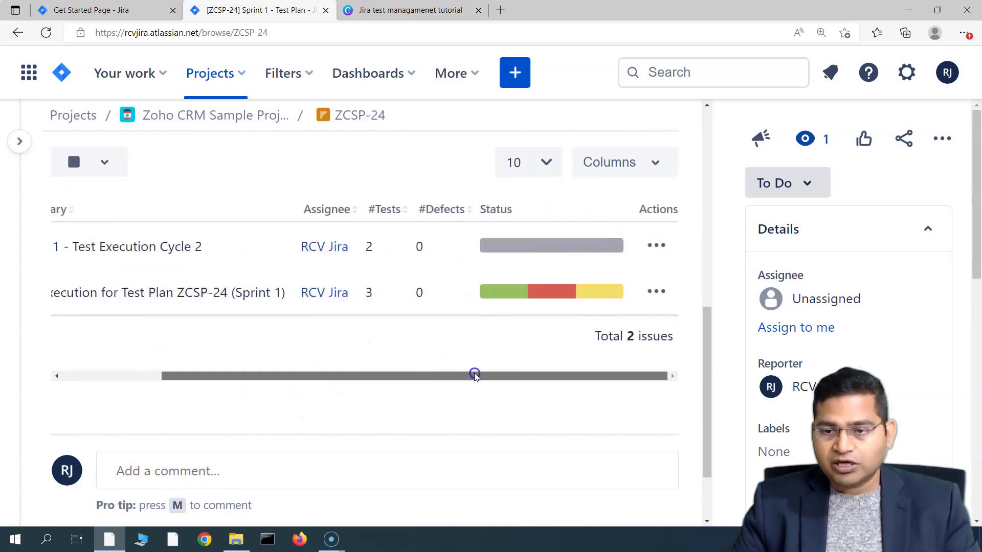
mouse_move(548, 299)
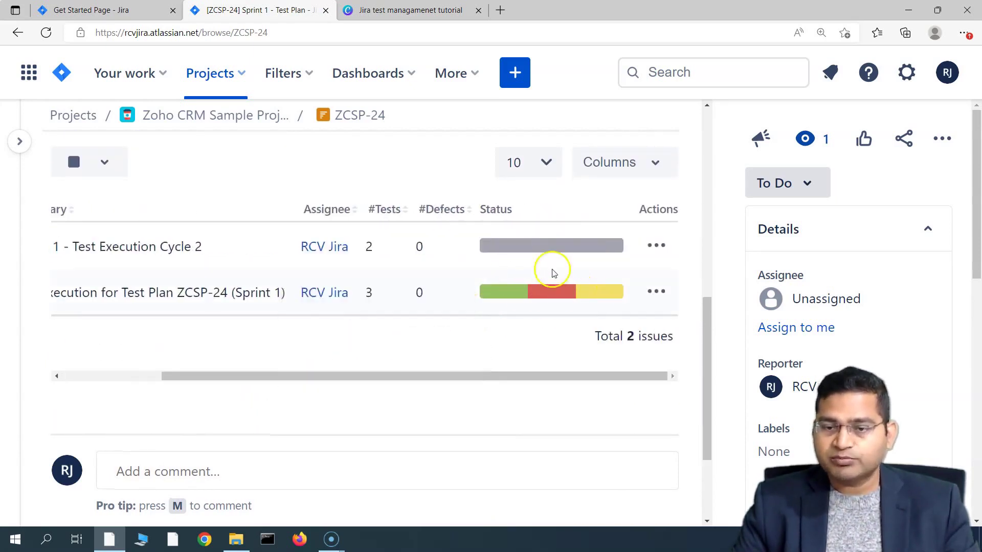
mouse_move(540, 252)
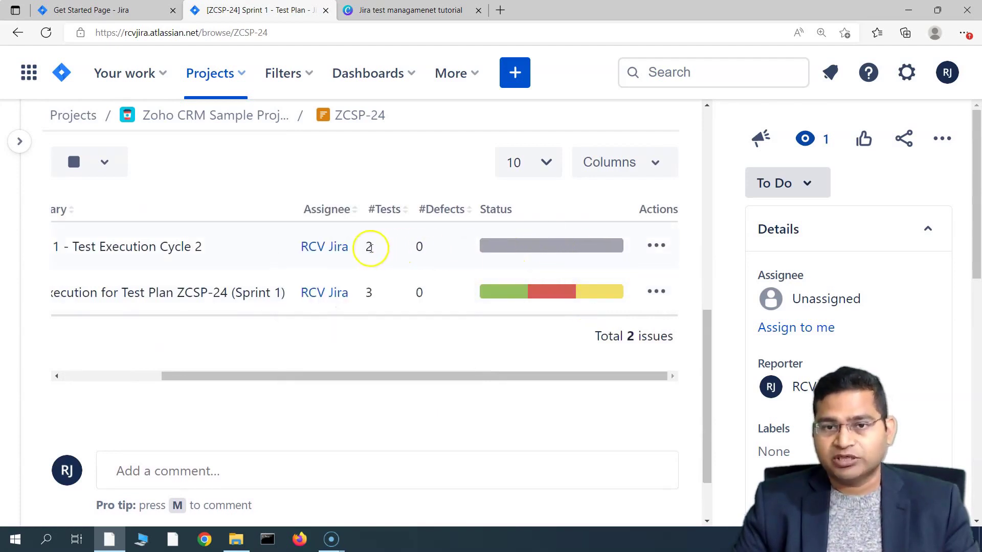
scroll(486, 349, up, 10)
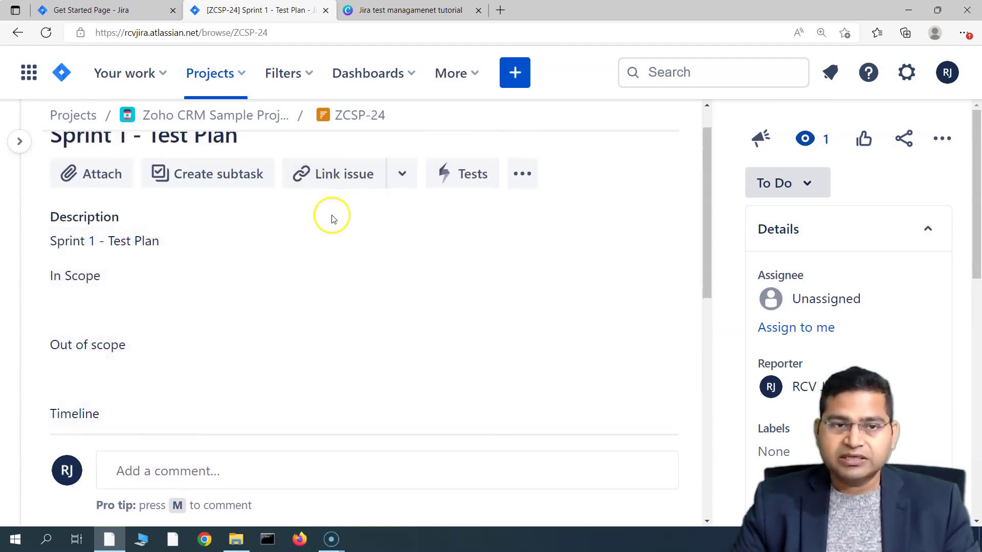
- Return to the Testing Board and view the folder actions for Sprint 2 - Test Plan
click(17, 33)
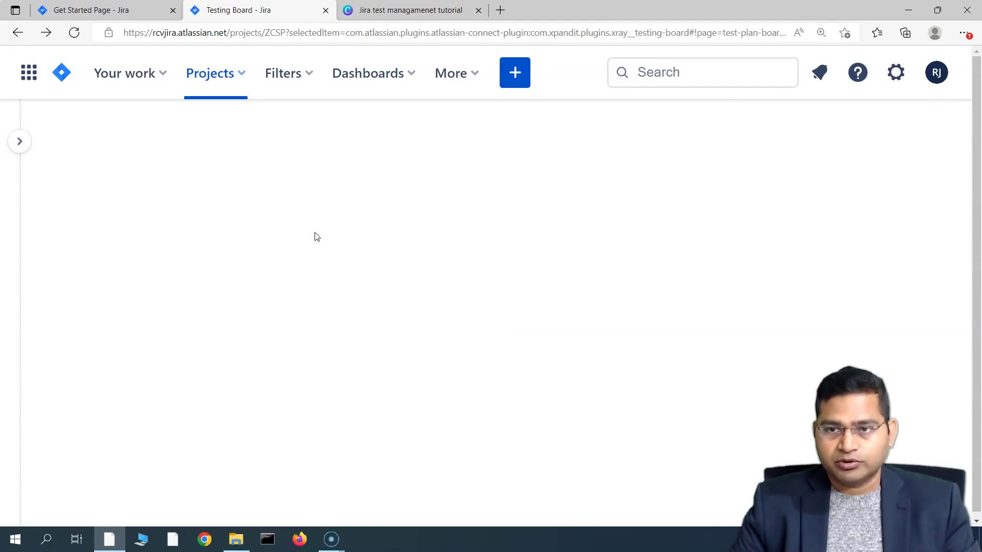
click(304, 357)
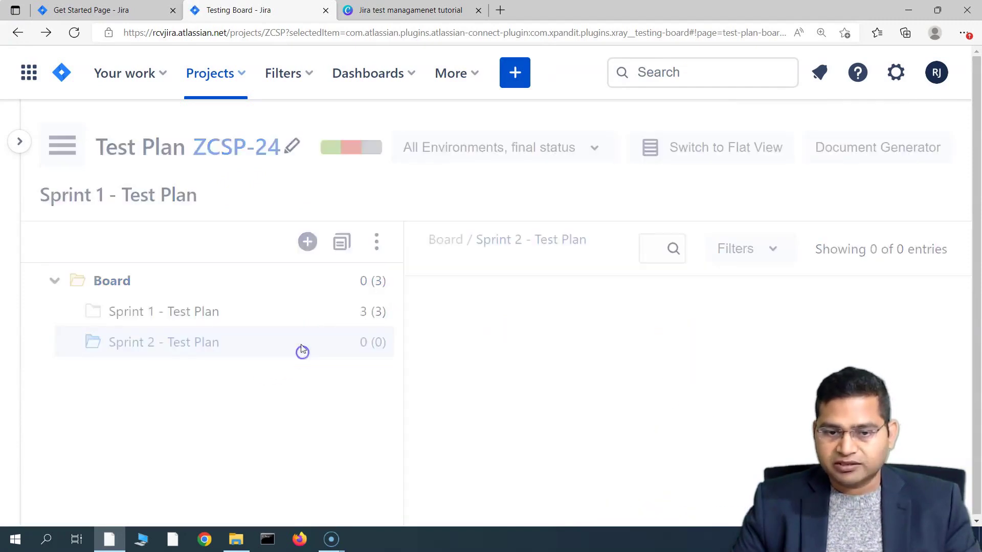
click(379, 242)
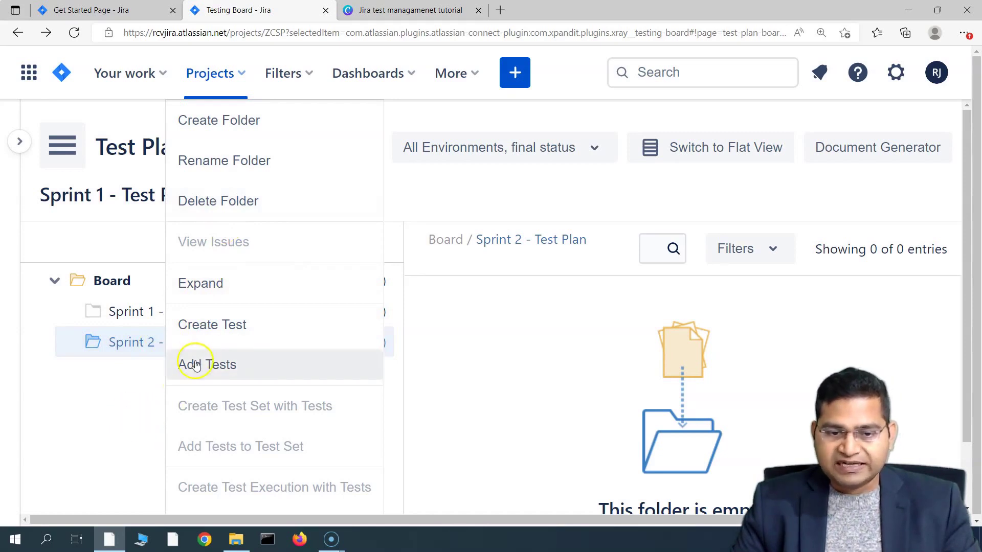
click(105, 399)
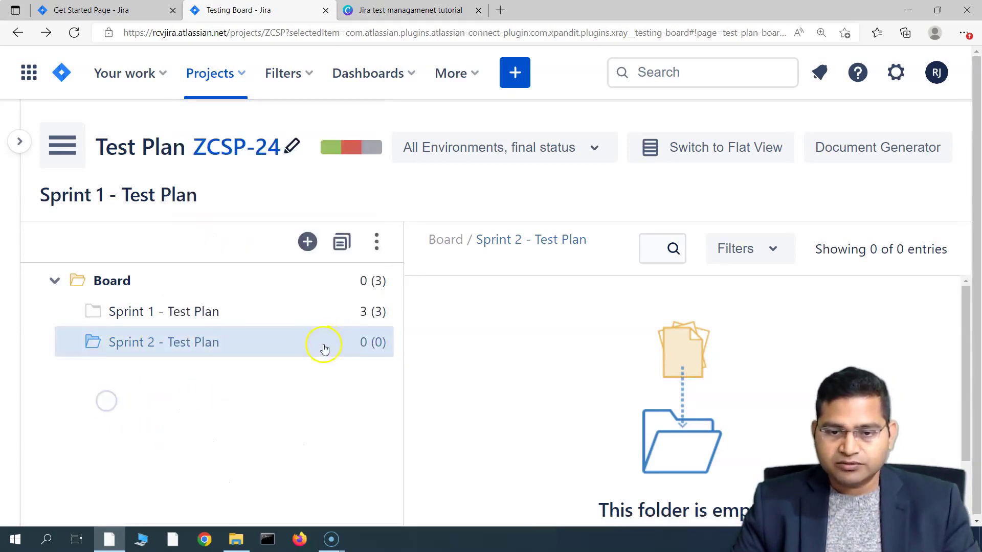
- Move test ZCSP-17 from the Sprint 1 - Test Plan folder into Sprint 2 - Test Plan and back to Sprint 1
click(277, 318)
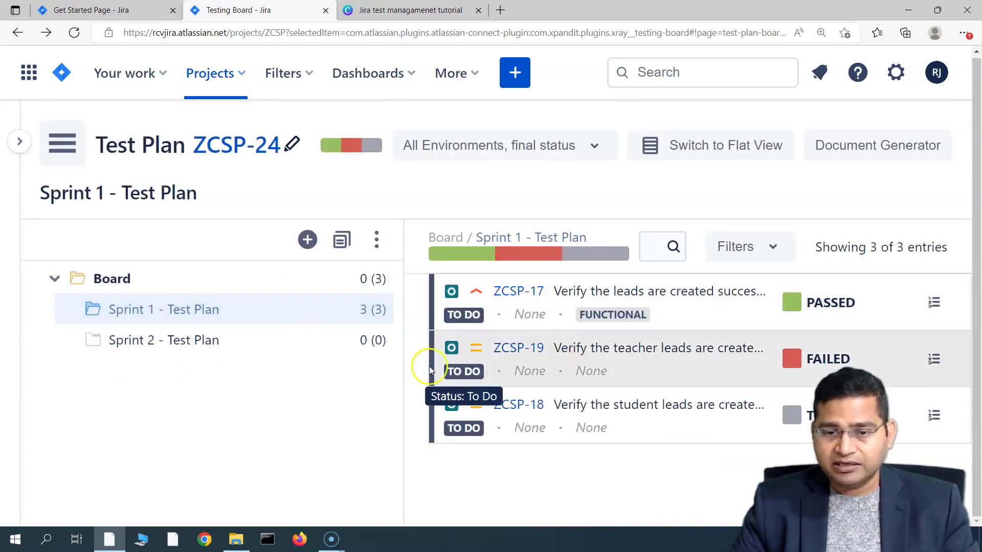
drag(505, 313, 324, 347)
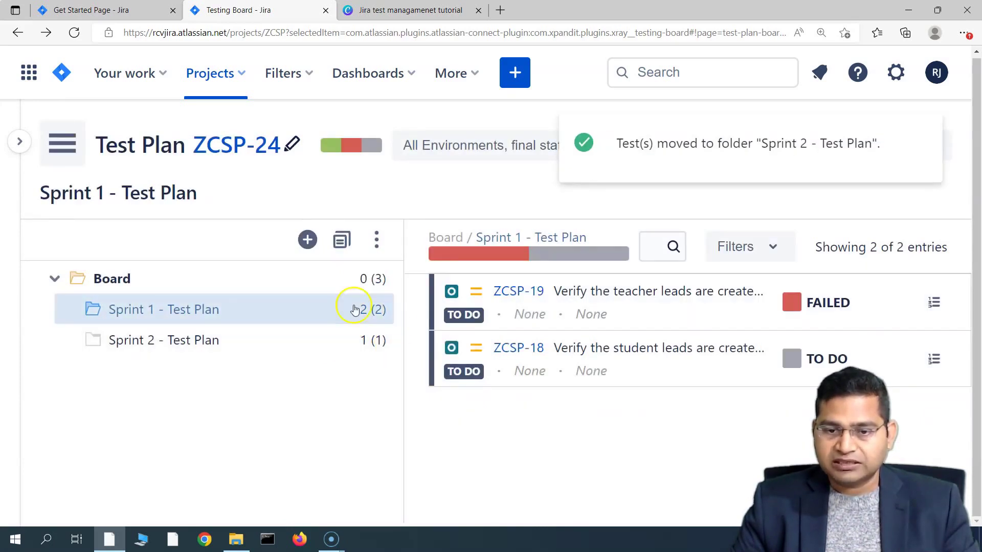
click(320, 346)
drag(407, 311, 361, 313)
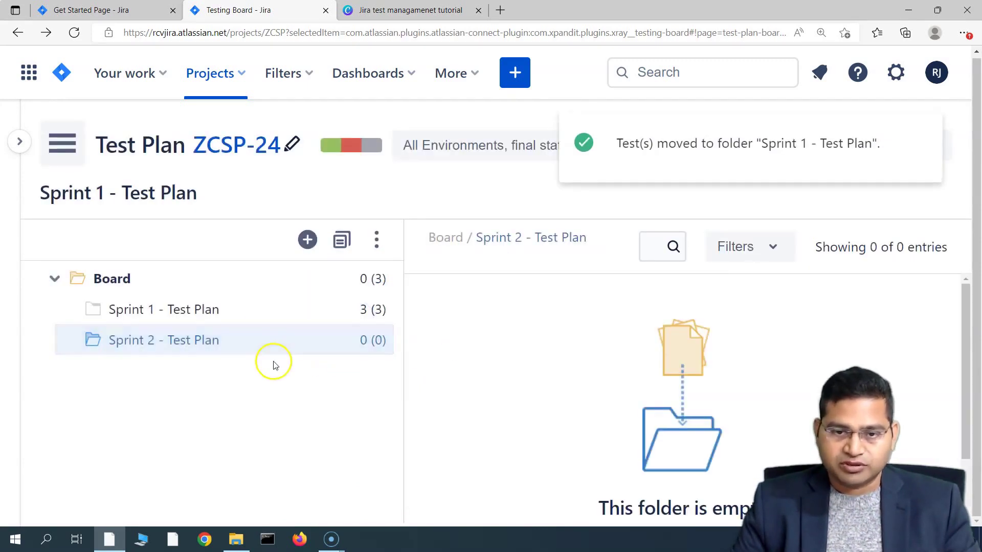
- Check which folder actions are available for the empty Sprint 2 - Test Plan folder
click(381, 246)
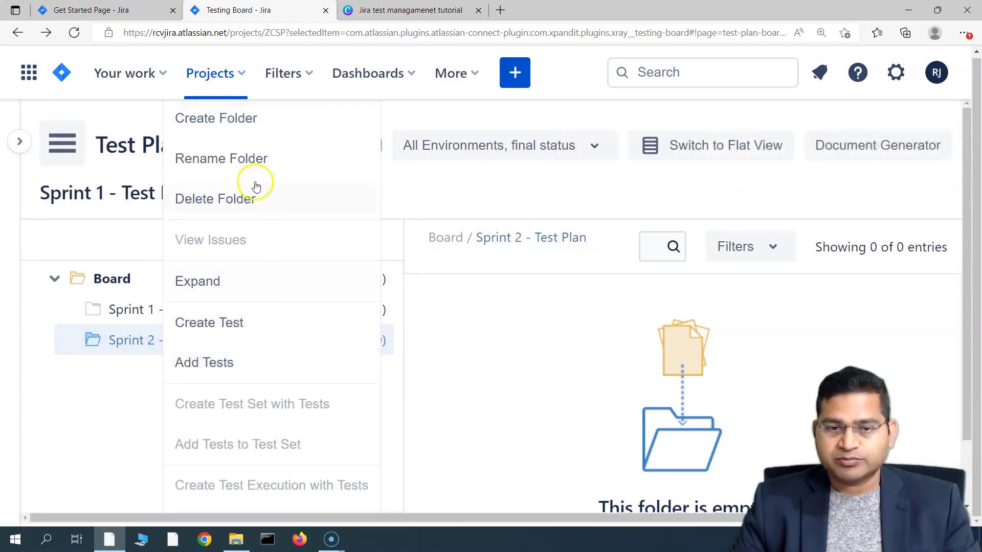
click(116, 449)
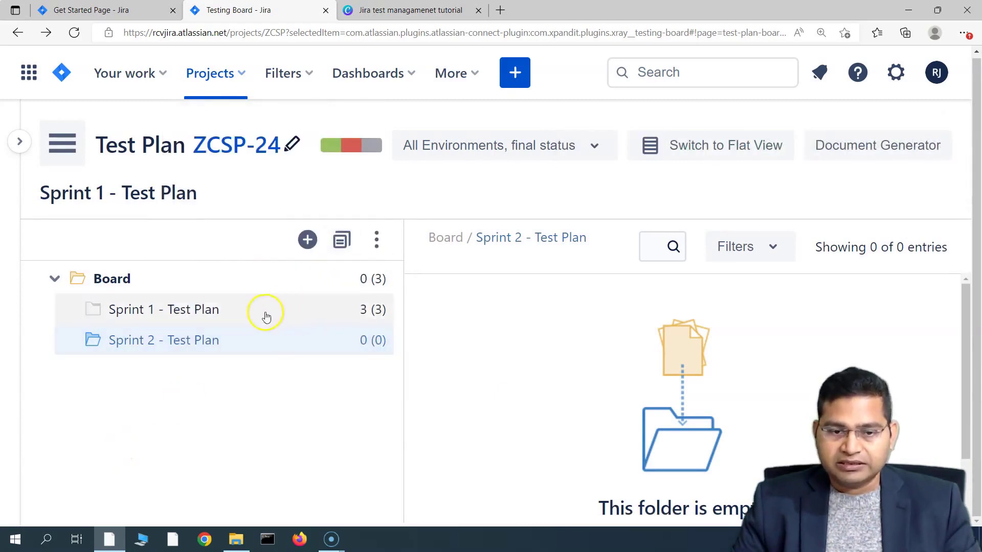
click(377, 241)
click(237, 282)
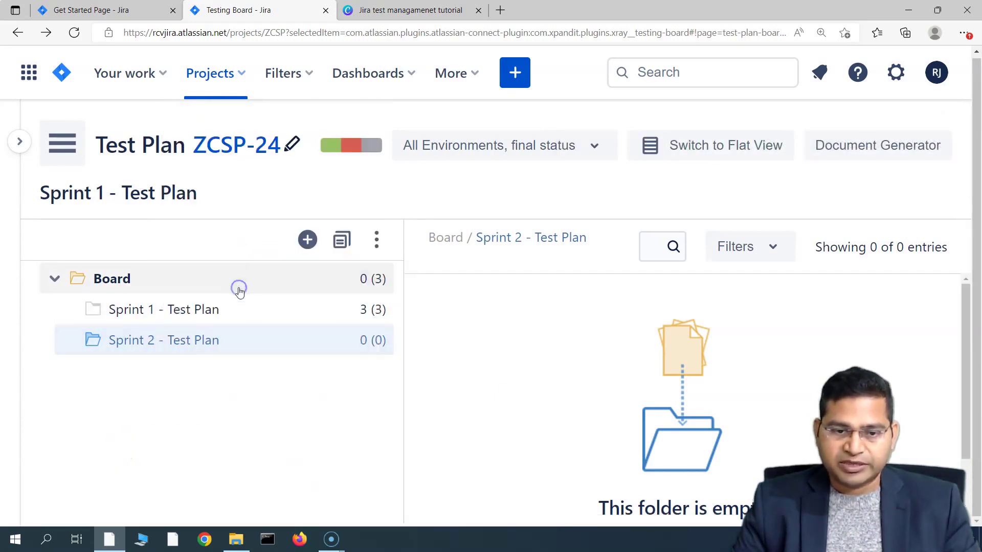
- Collapse the board's folder tree, check the root Board folder's actions, and expand the tree again
click(341, 242)
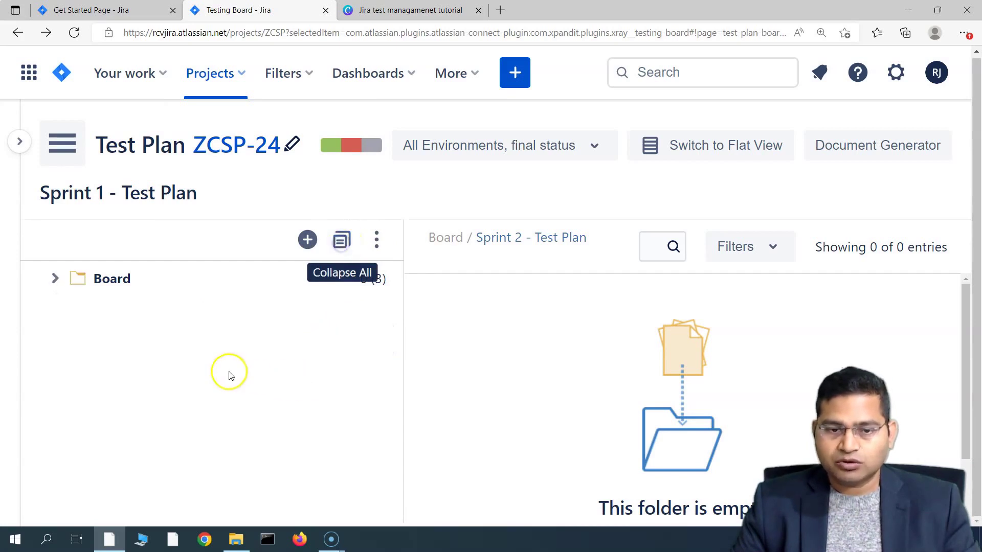
click(54, 280)
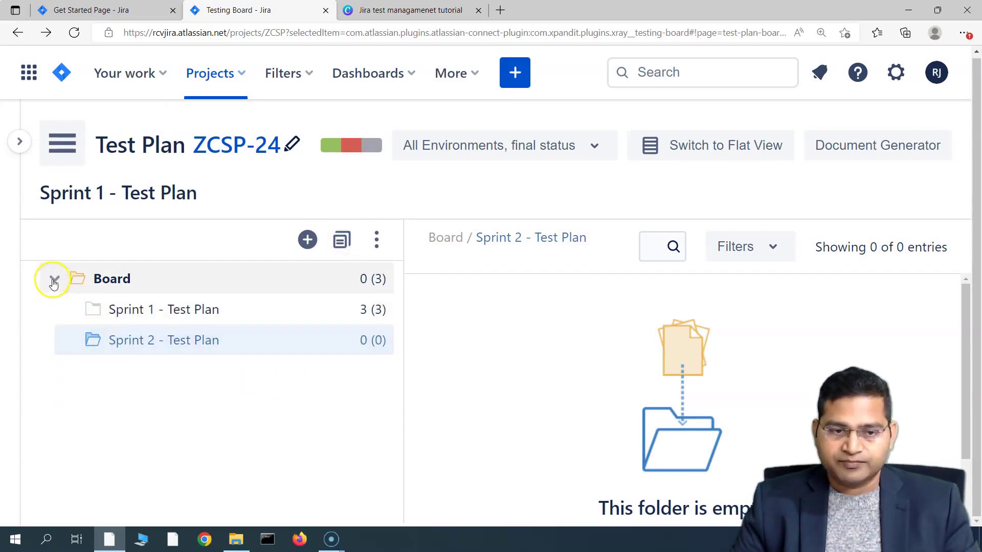
click(54, 280)
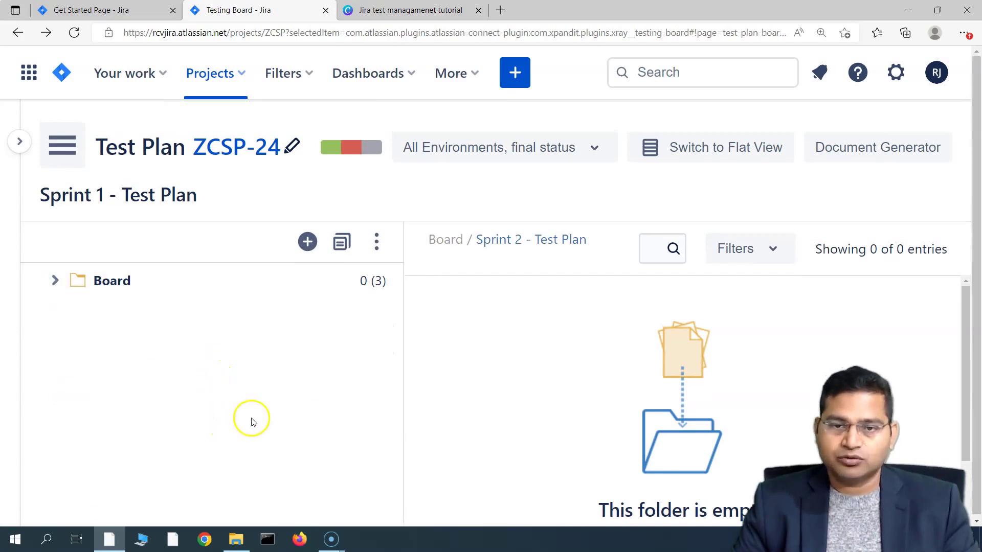
right_click(363, 290)
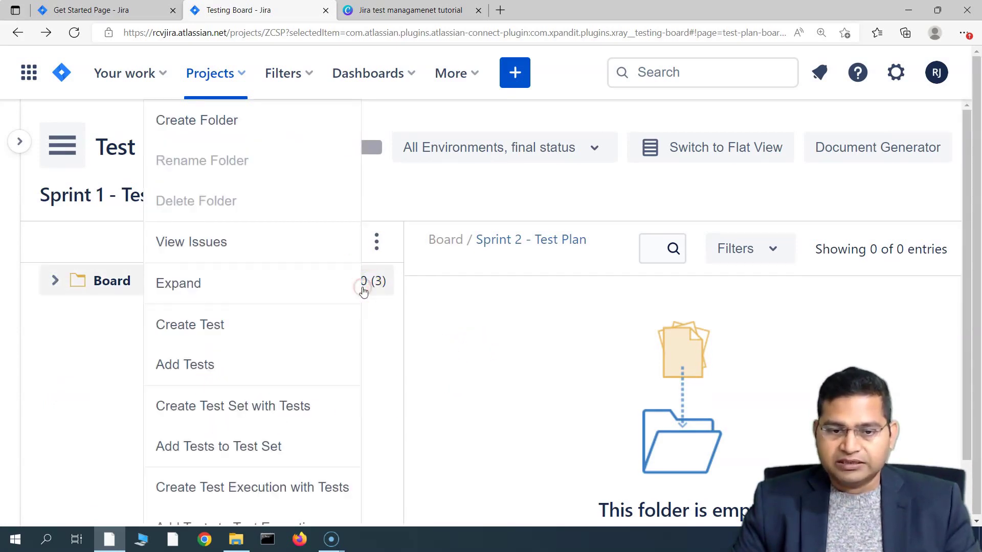
click(60, 221)
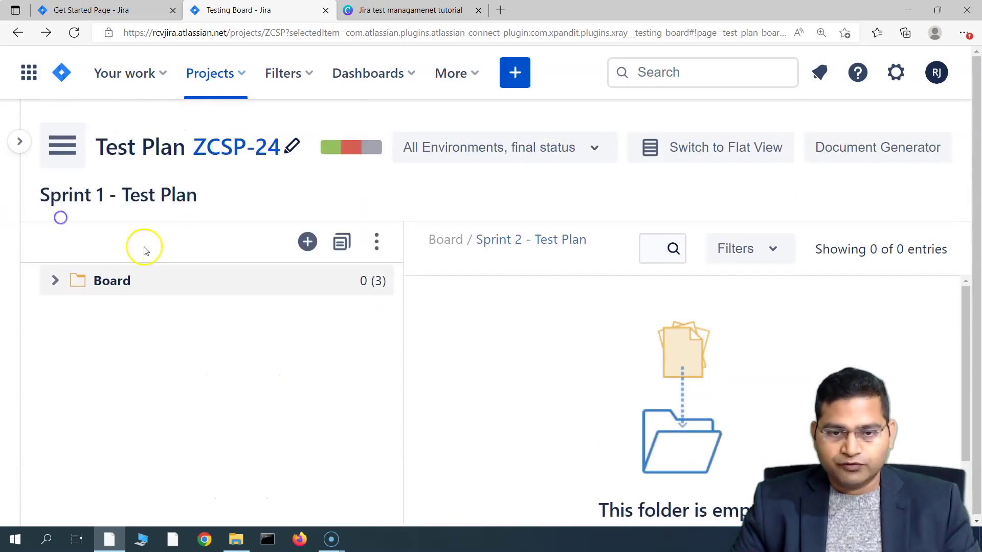
click(64, 280)
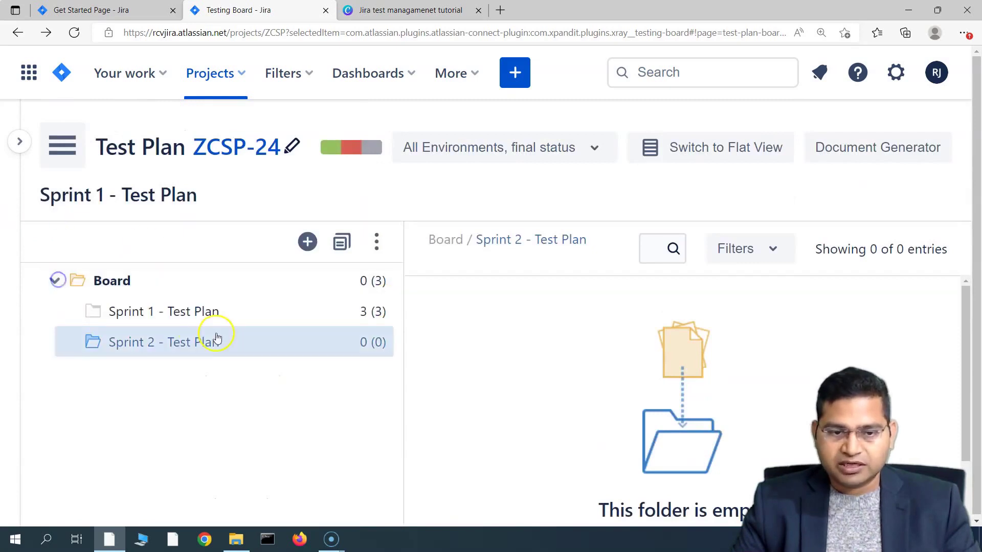
- Select the Sprint 1 - Test Plan folder and review all of its folder actions, through to Document Generator
click(367, 312)
right_click(366, 312)
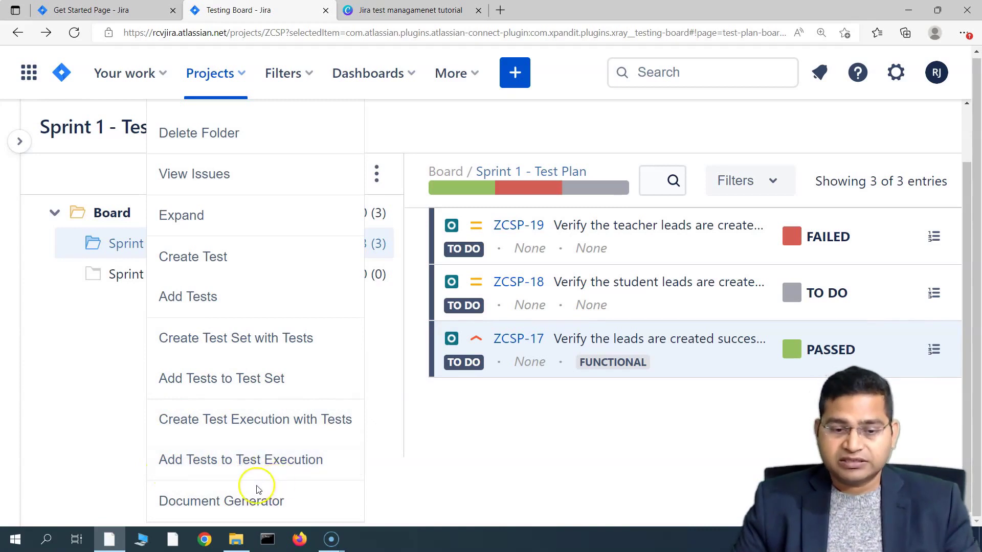
scroll(267, 419, up, 2)
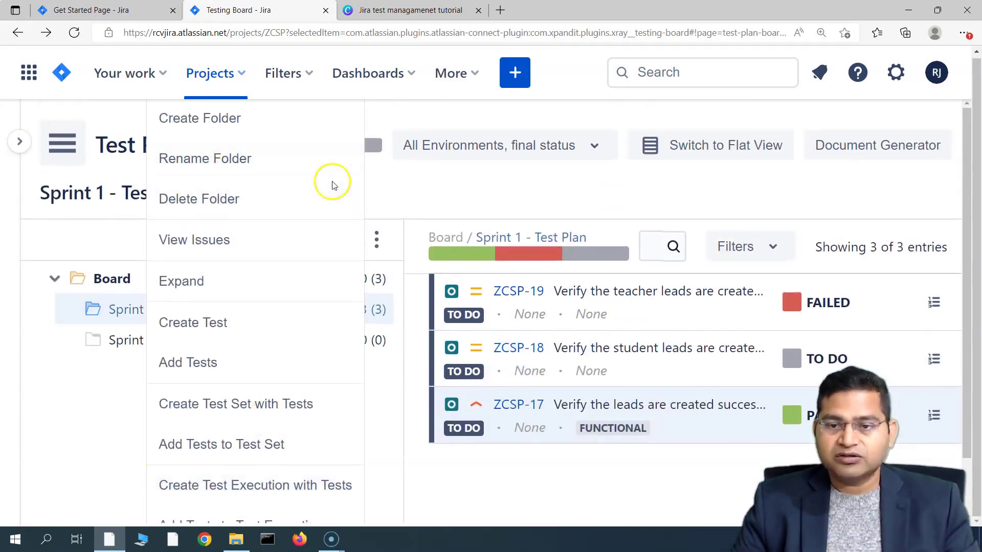
click(84, 413)
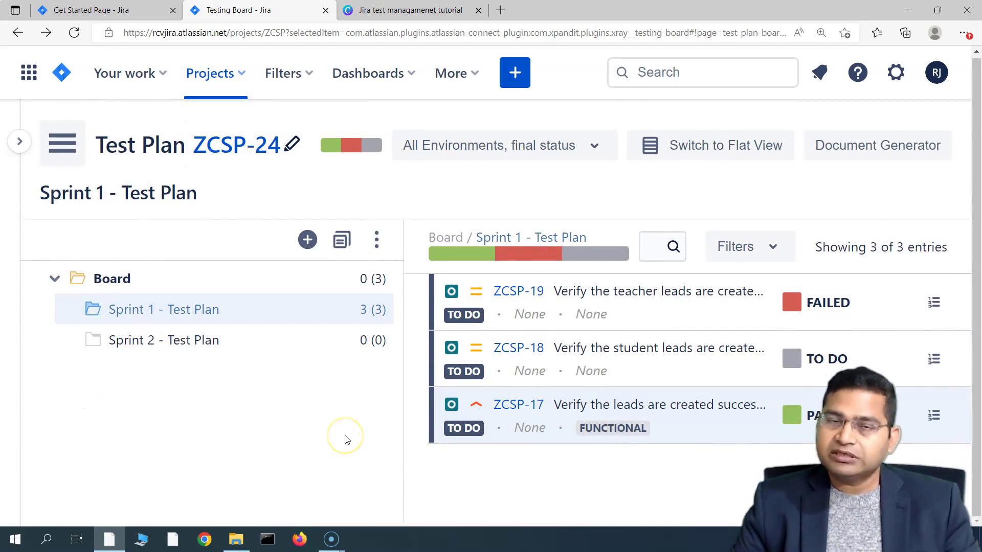
click(325, 421)
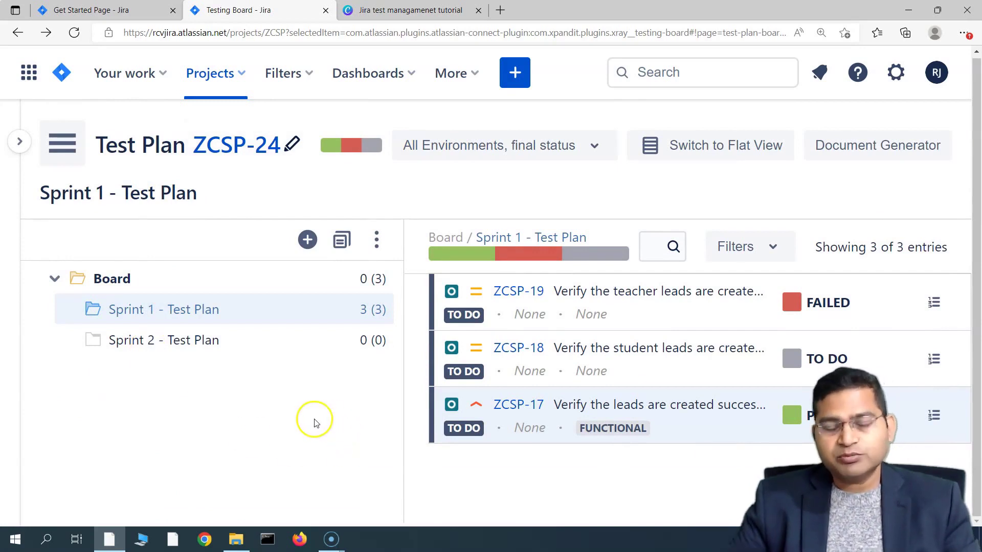